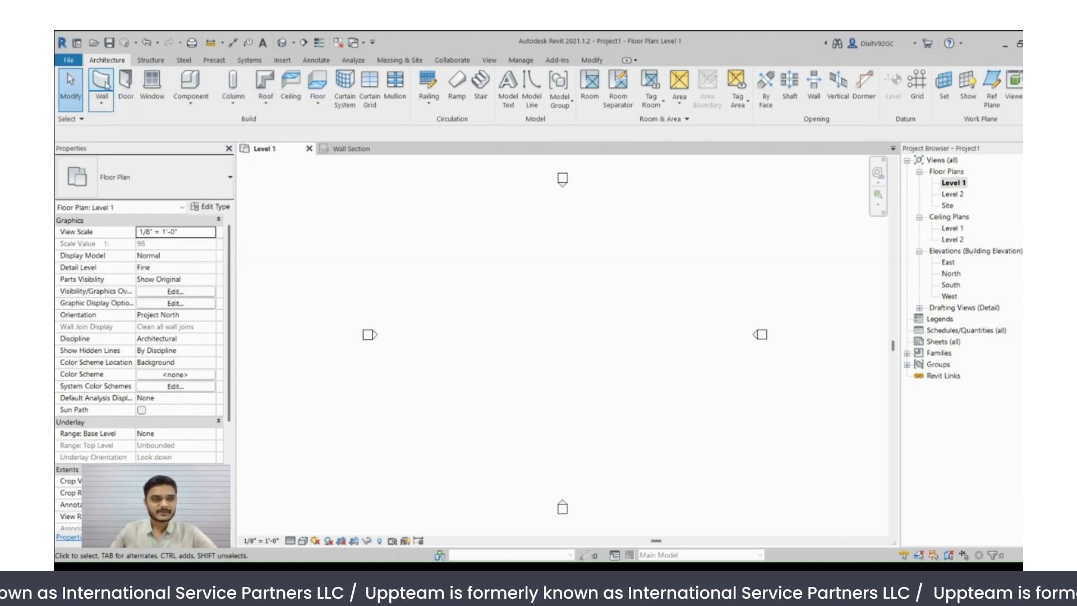
- Browse the available basic wall types, and examine the layer make-up in the Wall Section drafting view
{"action": "left_click", "coordinate": [102, 84]}
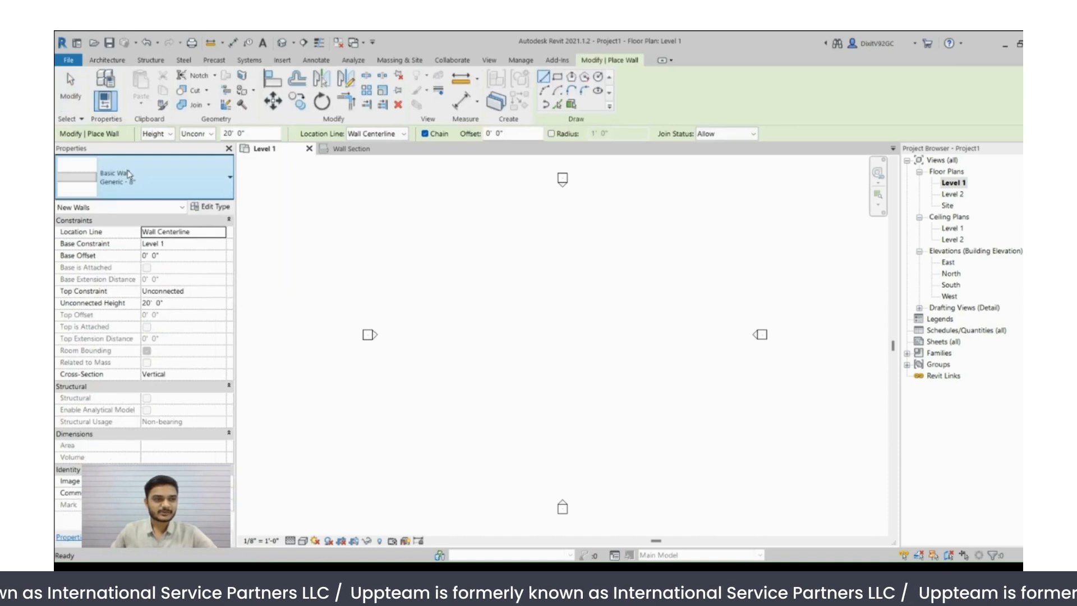
{"action": "left_click", "coordinate": [128, 174]}
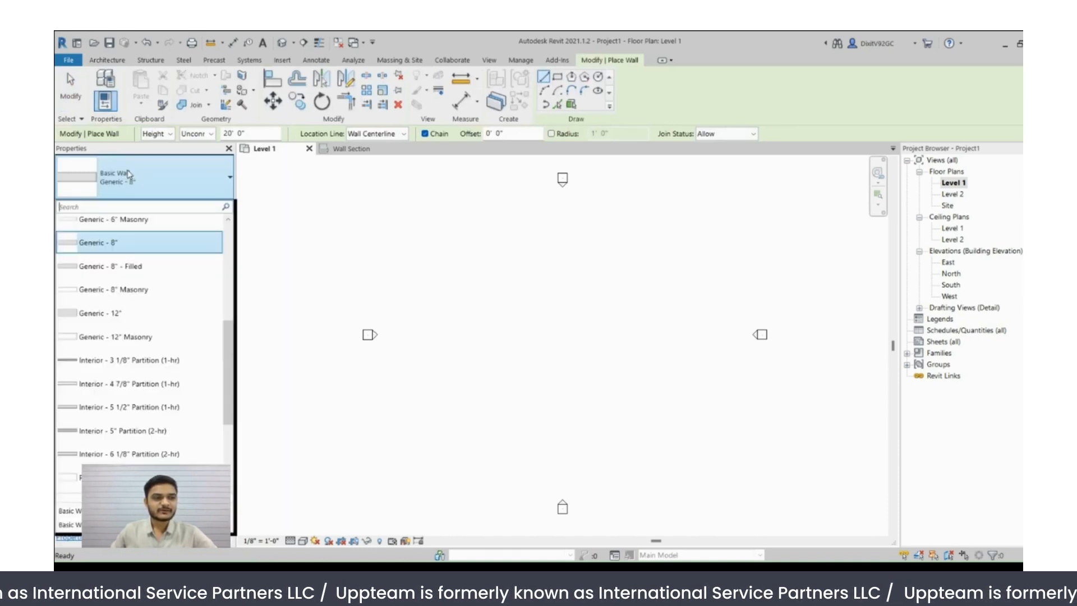
{"action": "mouse_move", "coordinate": [180, 311]}
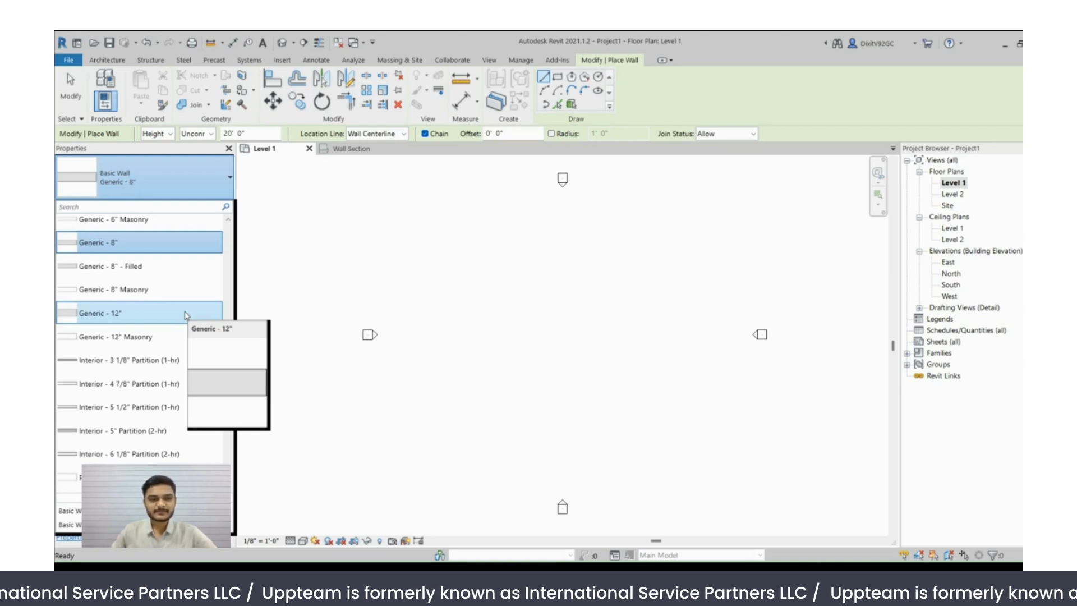
{"action": "left_click", "coordinate": [349, 149]}
{"action": "left_click", "coordinate": [348, 149]}
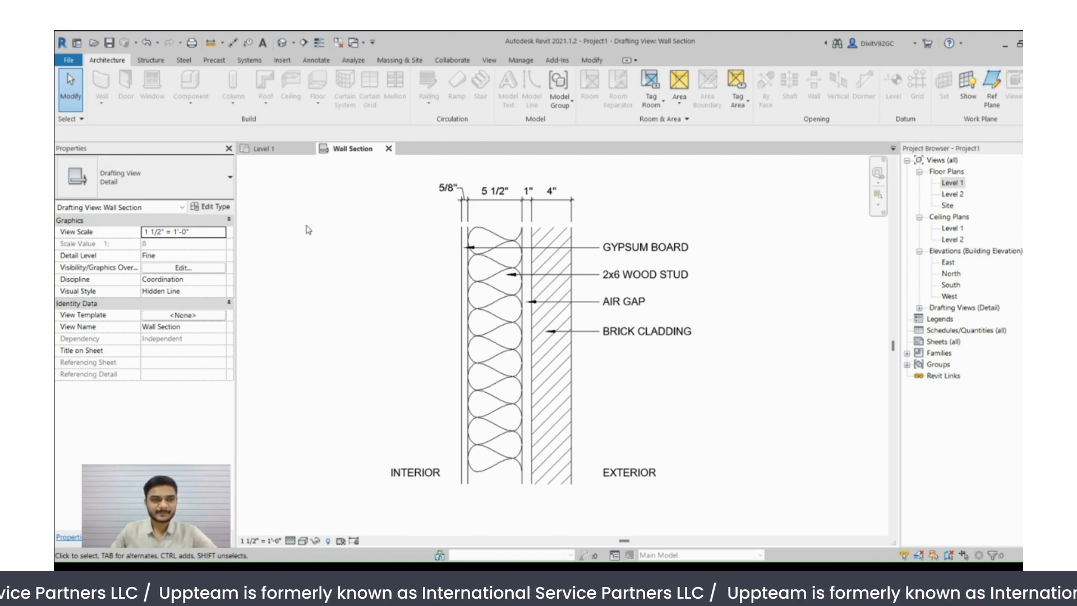
- In the Level 1 plan, duplicate the Generic - 8" wall type as "2x6 Wall with 4" Brick"
{"action": "left_click", "coordinate": [263, 149]}
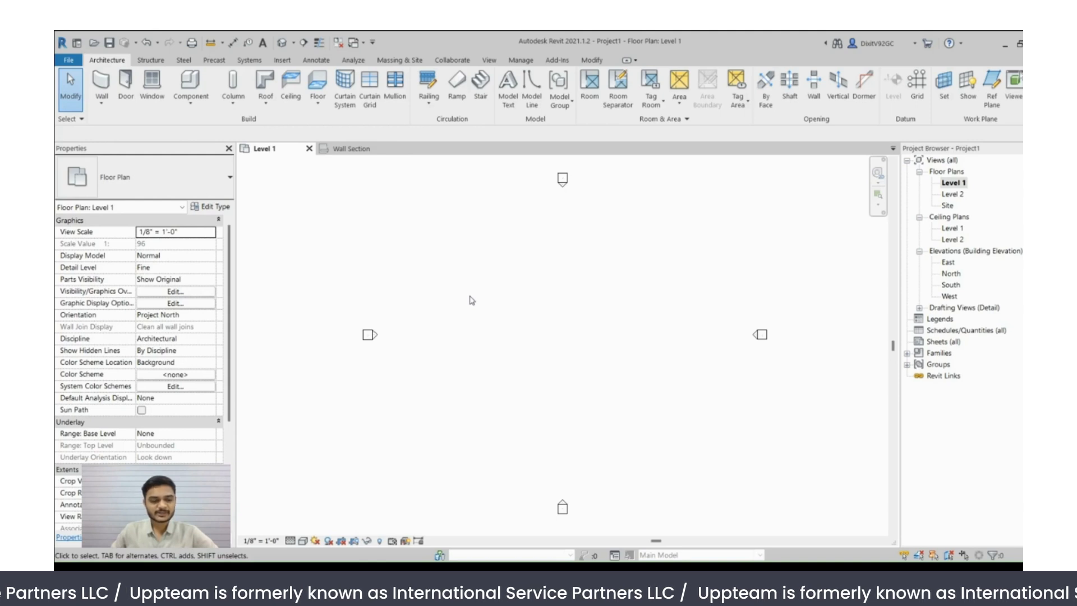
{"action": "key", "text": "w"}
{"action": "key", "text": "a"}
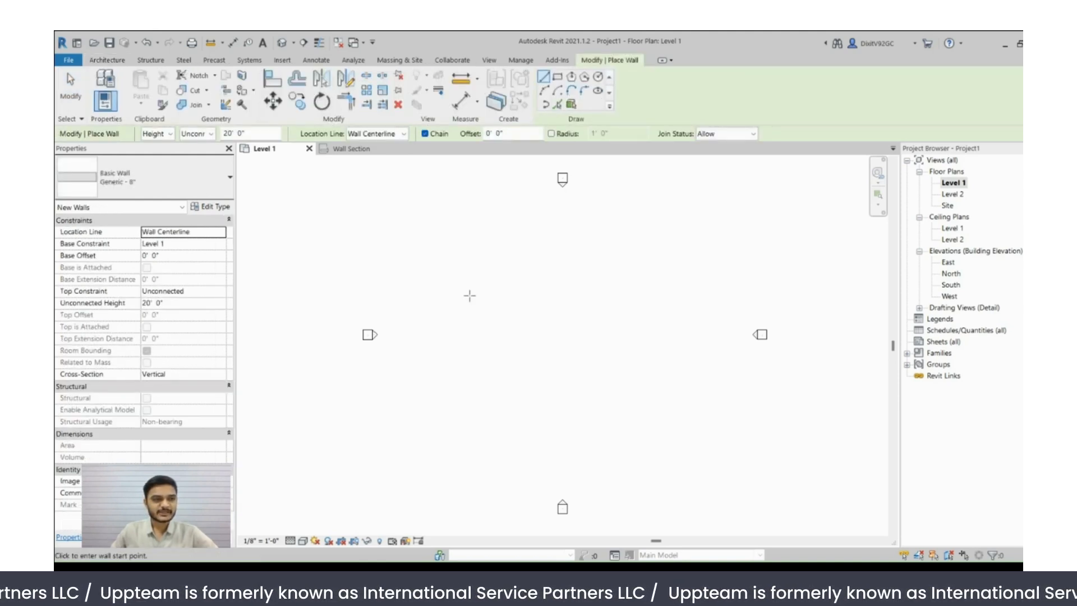
{"action": "left_click", "coordinate": [209, 208]}
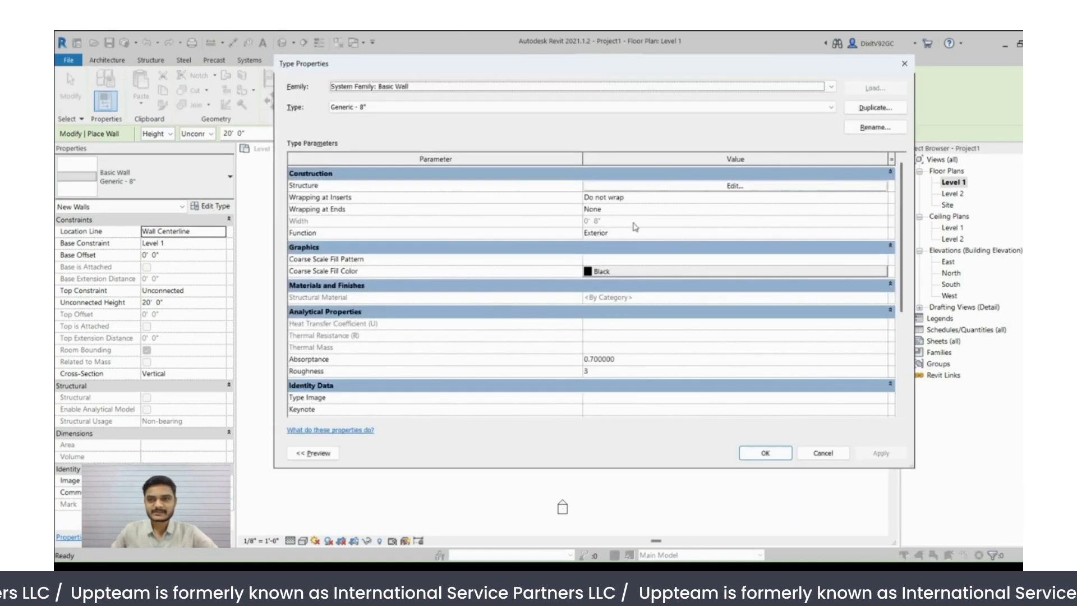
{"action": "left_click", "coordinate": [847, 111]}
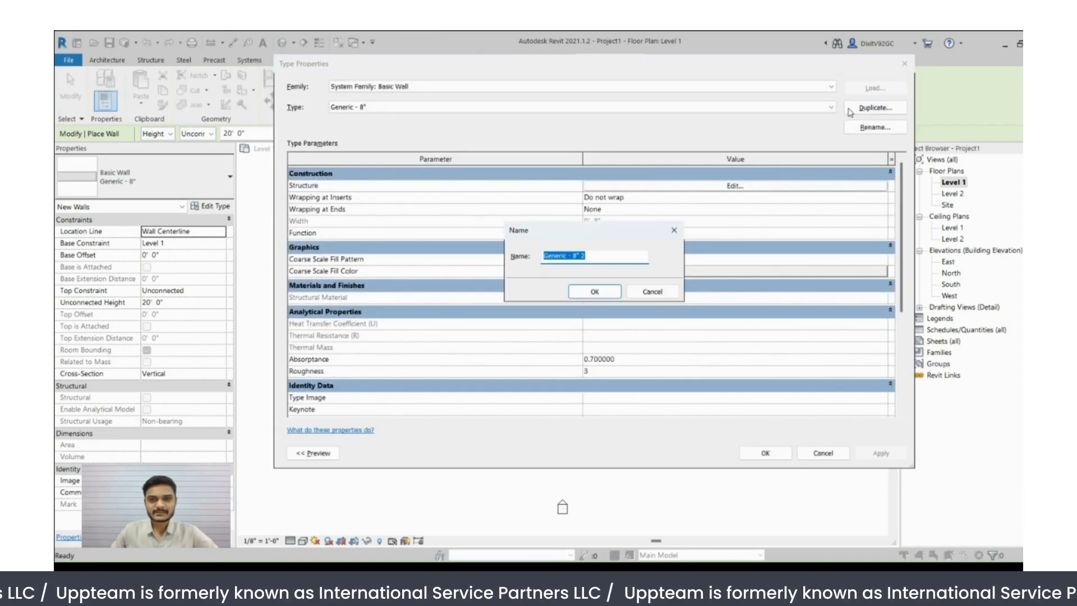
{"action": "type", "text": "2x6 Wall with 4\" Brick"}
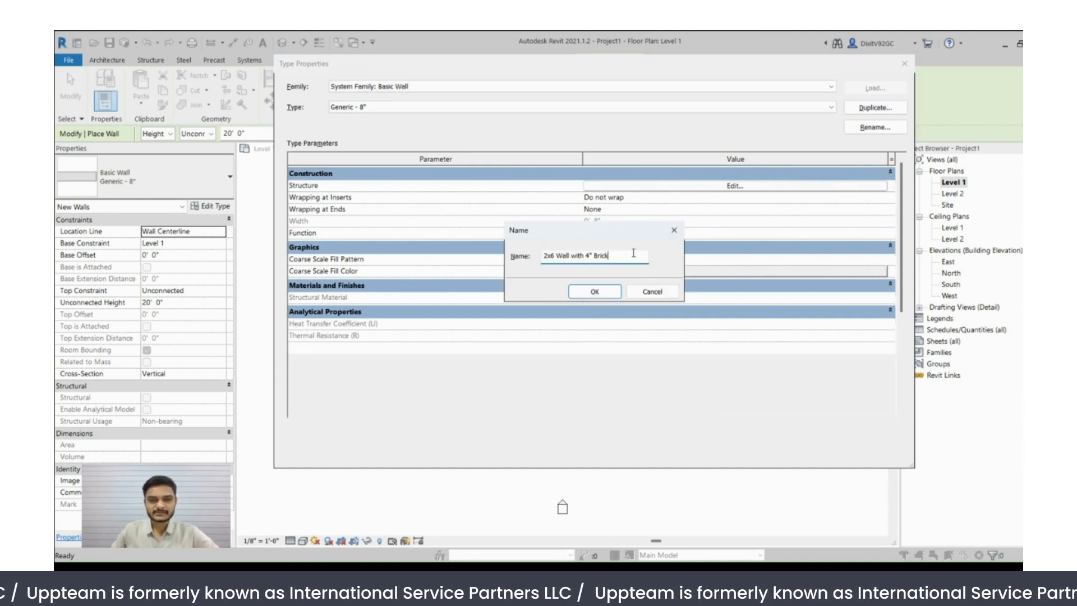
{"action": "key", "text": "Return"}
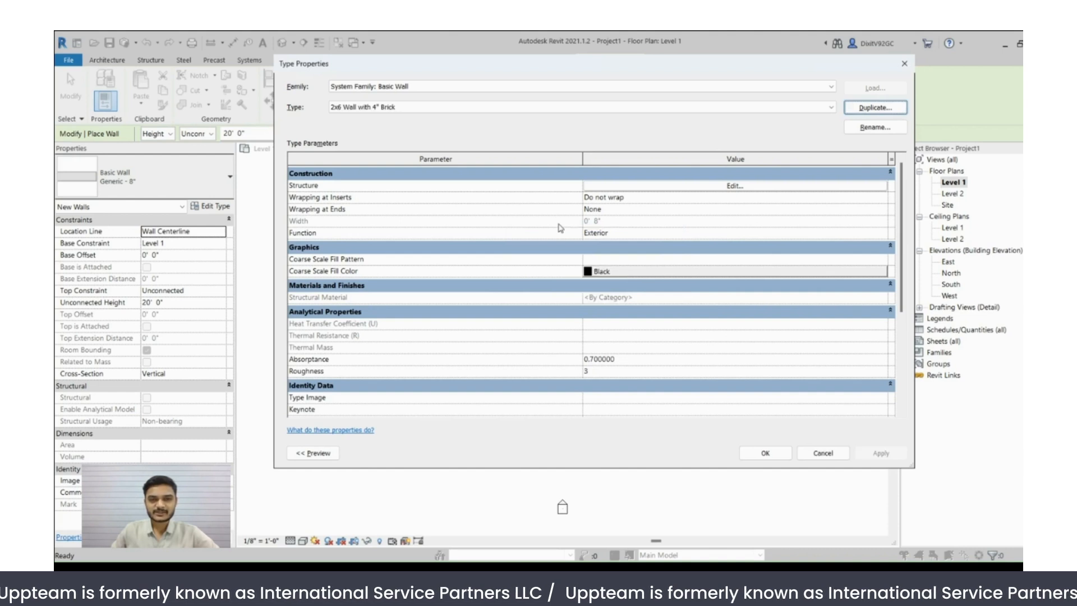
- Edit the new wall type's assembly and set the Structure [1] layer's thickness to 5 1/2"
{"action": "left_click", "coordinate": [597, 188]}
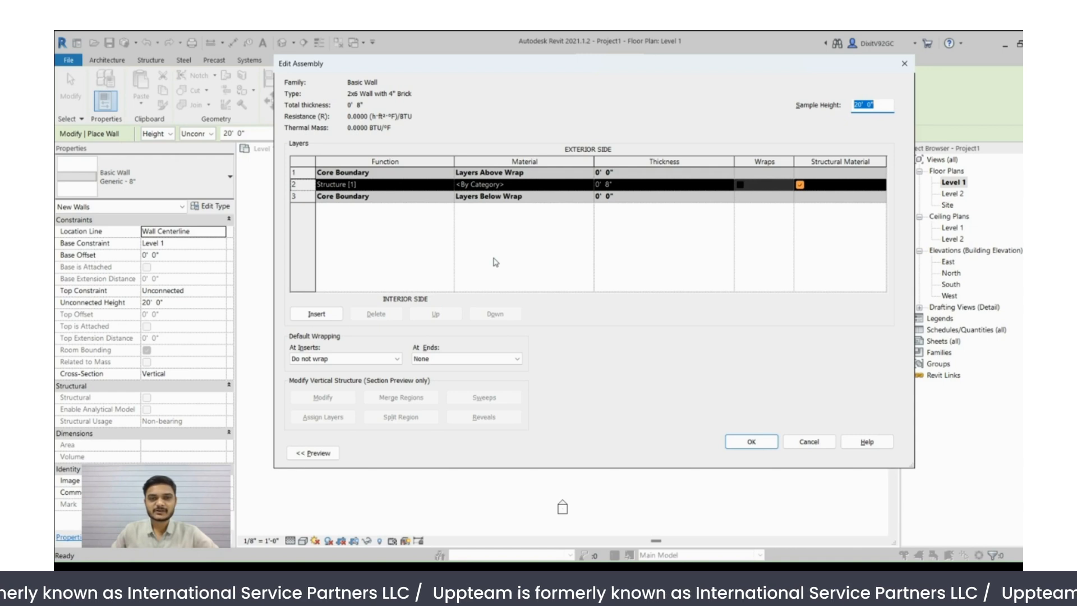
{"action": "left_click", "coordinate": [625, 185]}
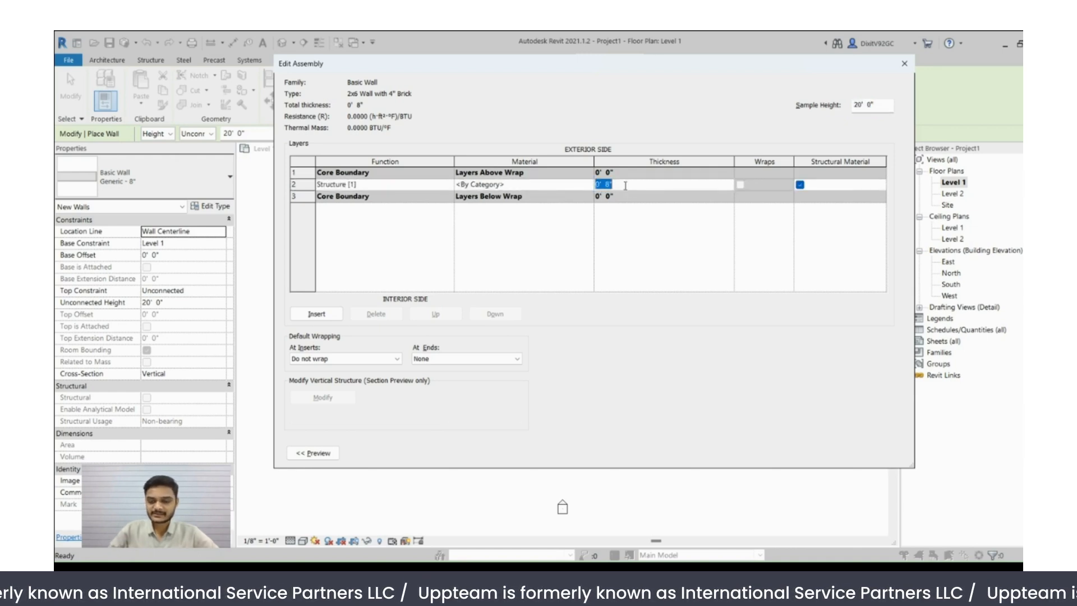
{"action": "type", "text": "5.5"}
{"action": "key", "text": "Tab"}
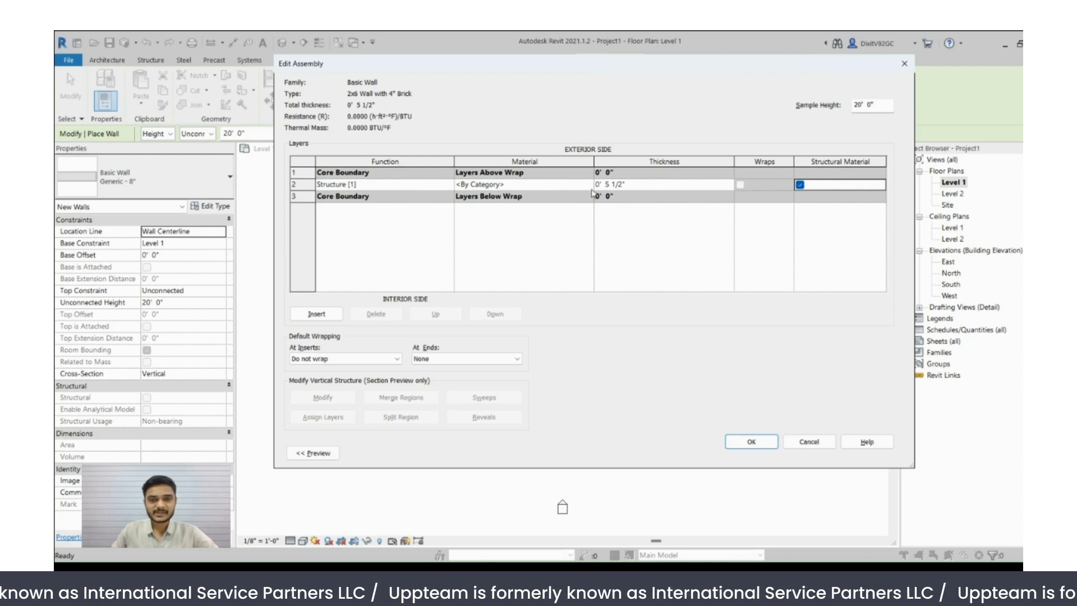
- Find wood materials and assign Softwood, Lumber to the Structure [1] layer
{"action": "left_click", "coordinate": [561, 184]}
{"action": "left_click", "coordinate": [587, 184]}
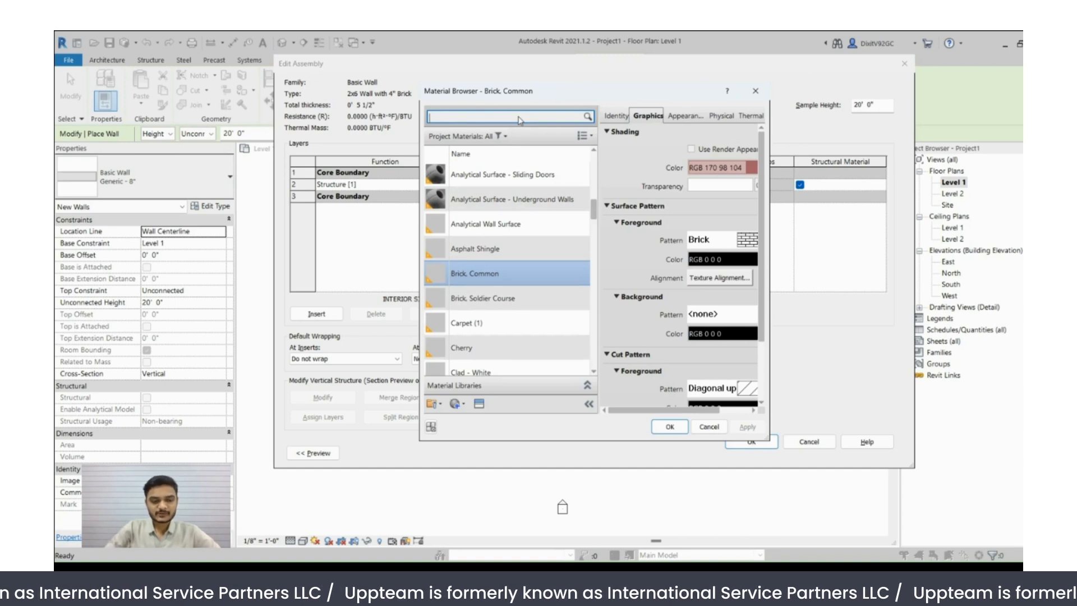
{"action": "type", "text": "wood"}
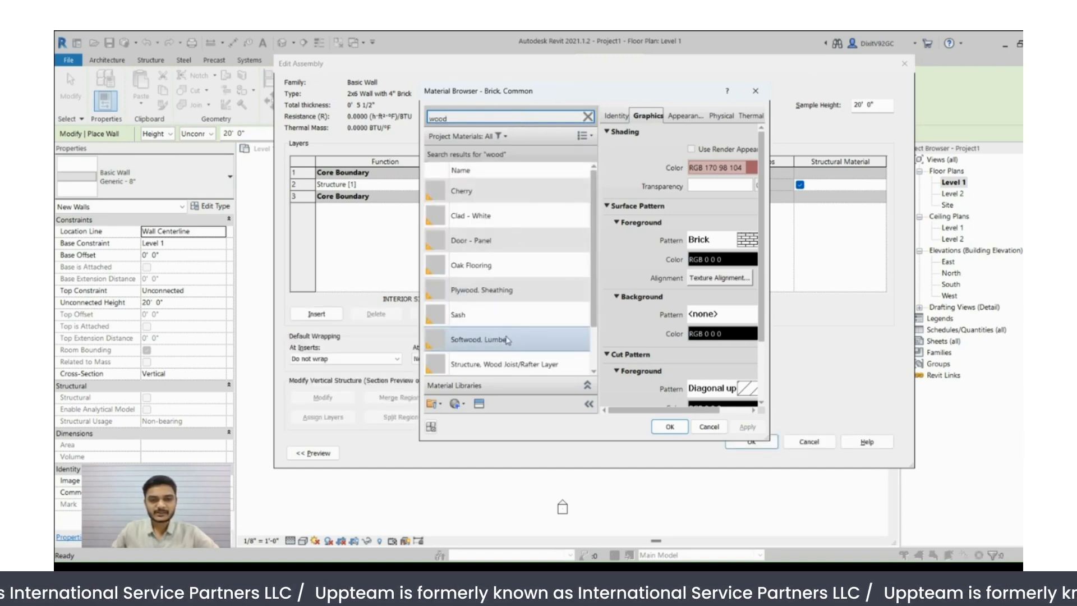
{"action": "left_click", "coordinate": [507, 340]}
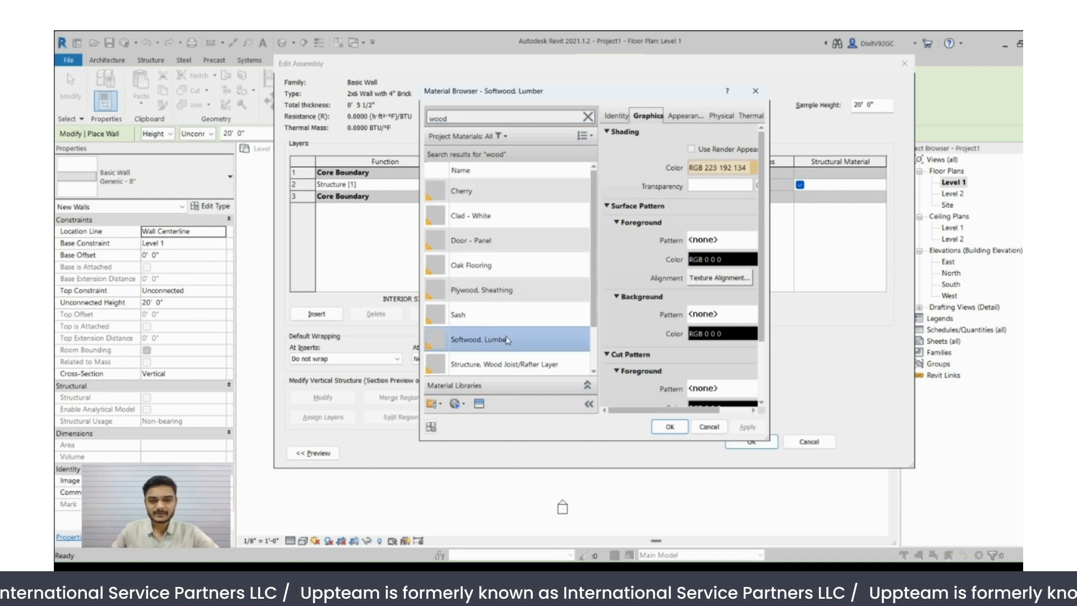
{"action": "left_click", "coordinate": [666, 428]}
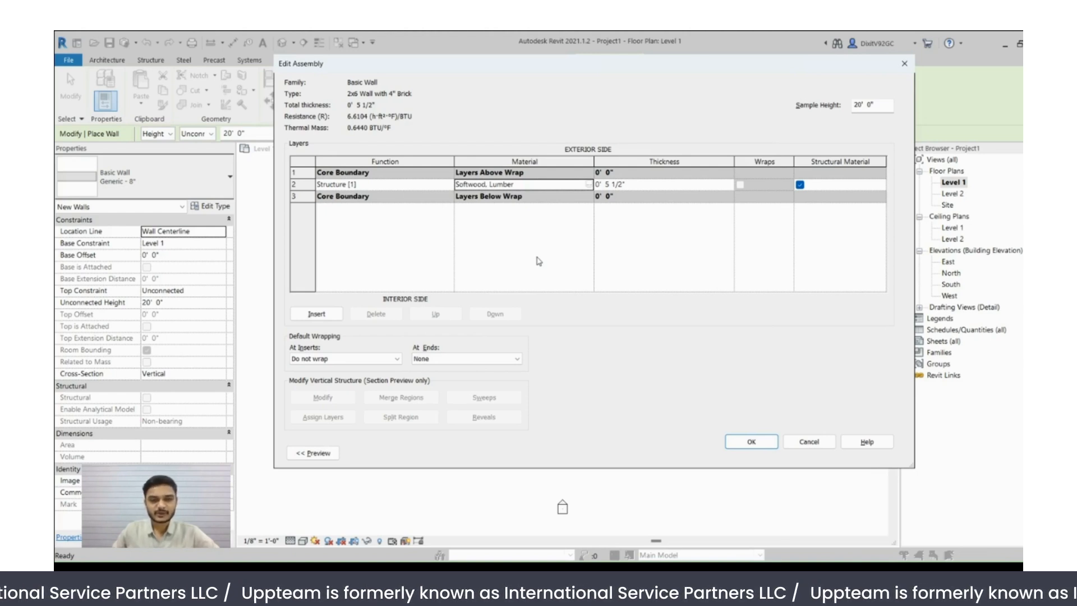
- Insert a new layer above the lumber structure with function Finish 2 [5] and thickness 5/8"
{"action": "left_click", "coordinate": [327, 315]}
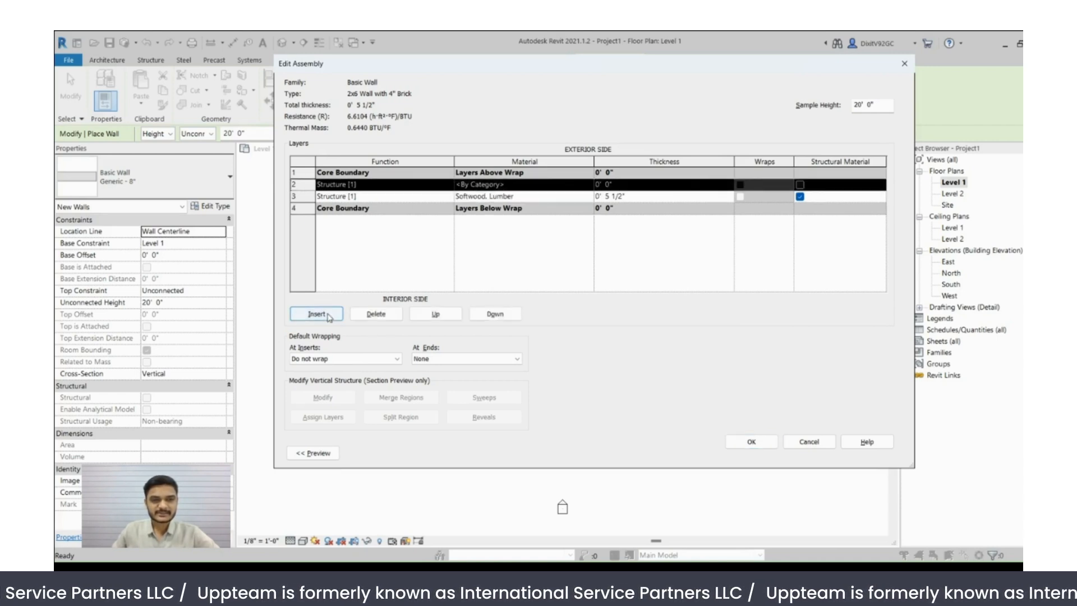
{"action": "left_click", "coordinate": [443, 185]}
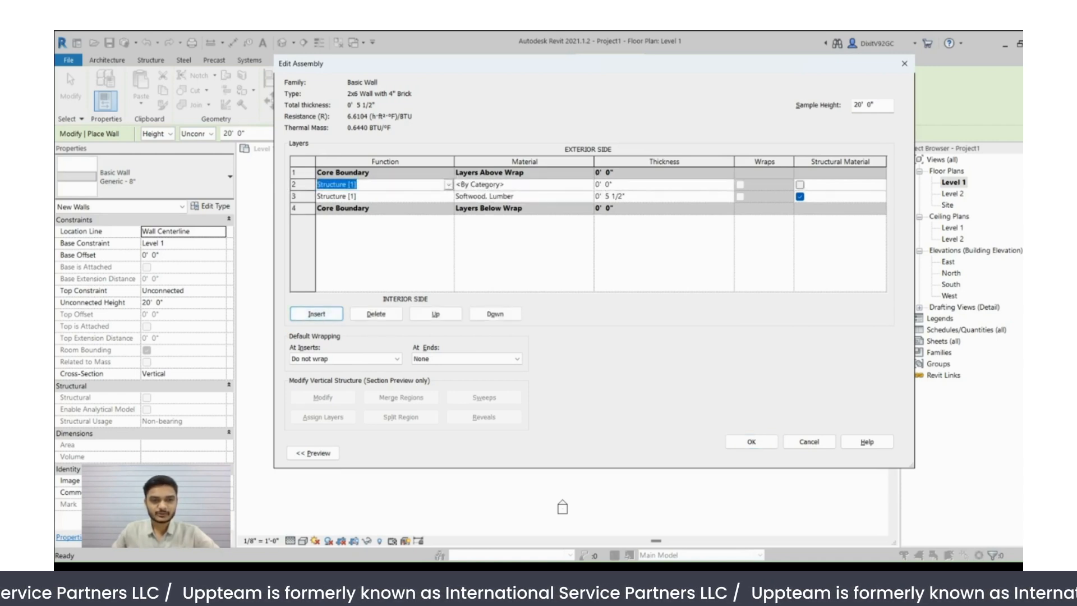
{"action": "left_click", "coordinate": [349, 238]}
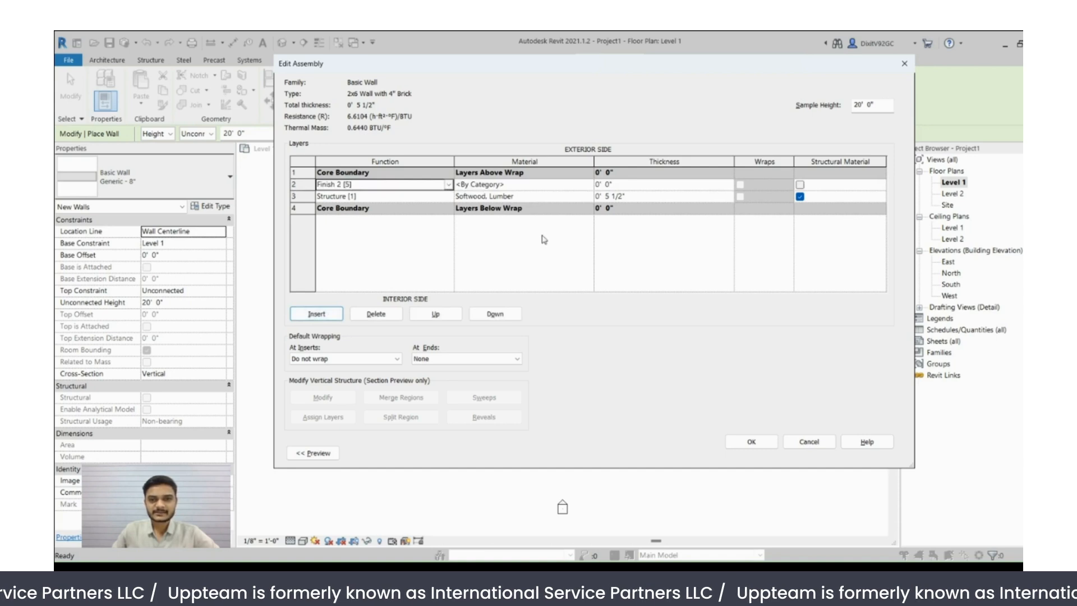
{"action": "left_click", "coordinate": [624, 184]}
{"action": "type", "text": "5/8"}
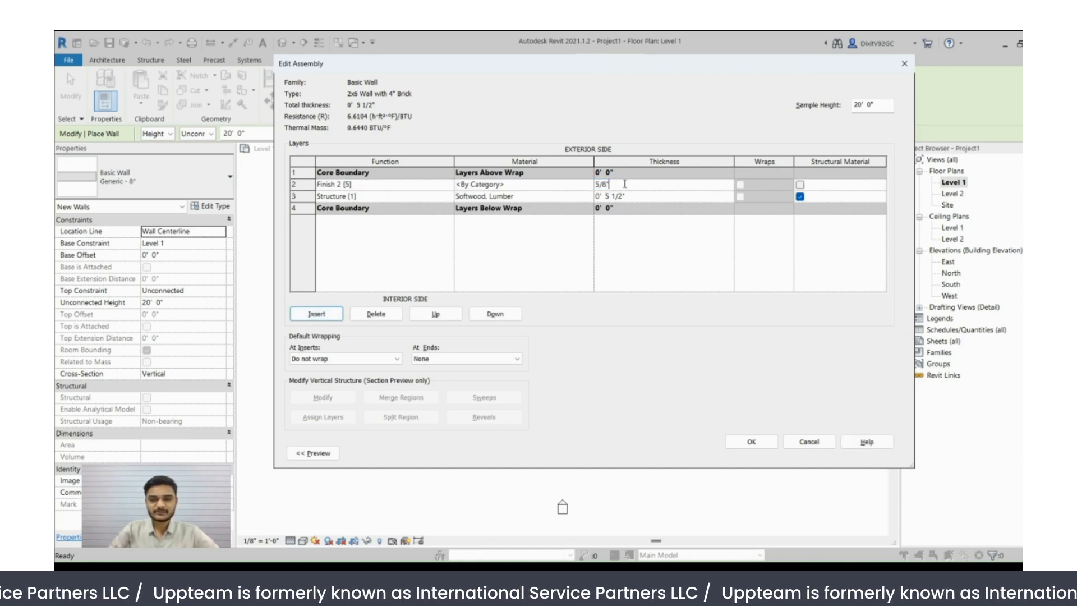
{"action": "key", "text": "Tab"}
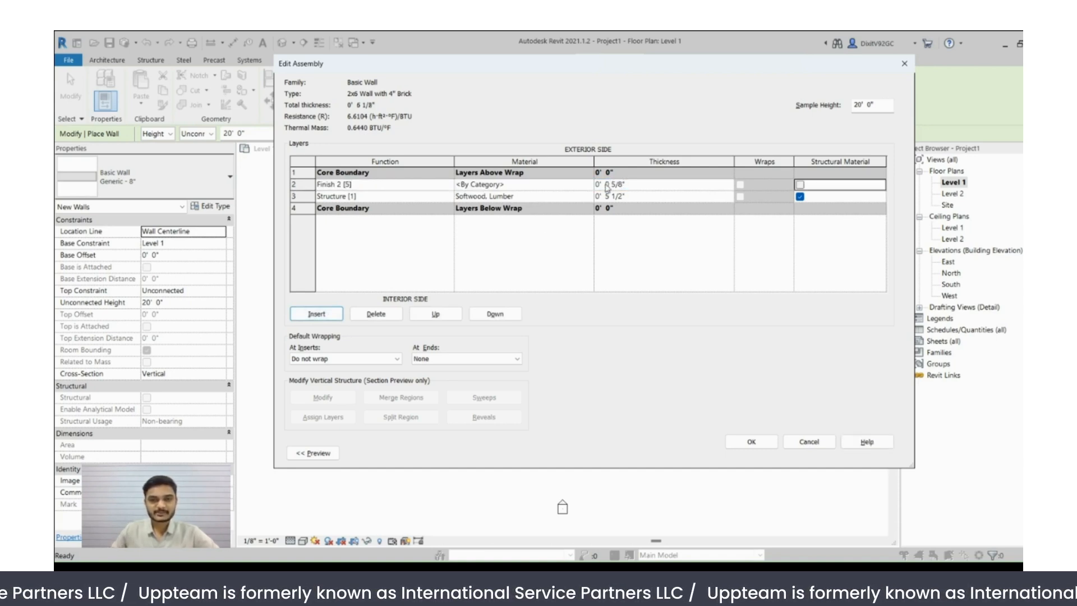
- Assign Gypsum Wall Board to the Finish 2 [5] layer and move it below the lower core boundary on the interior side
{"action": "left_click", "coordinate": [584, 196]}
{"action": "left_click", "coordinate": [589, 195]}
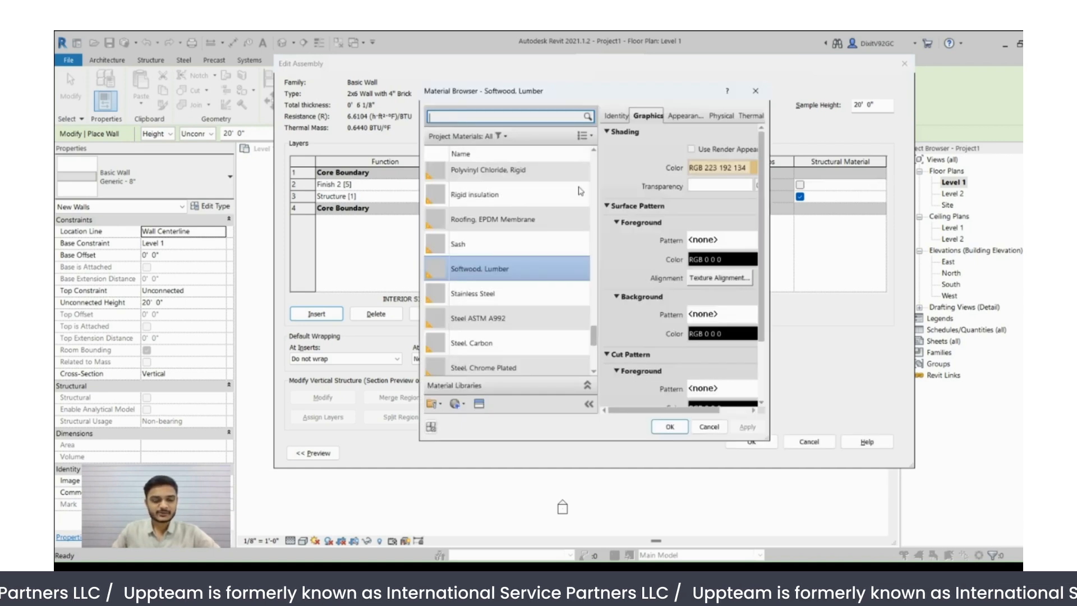
{"action": "type", "text": "gy"}
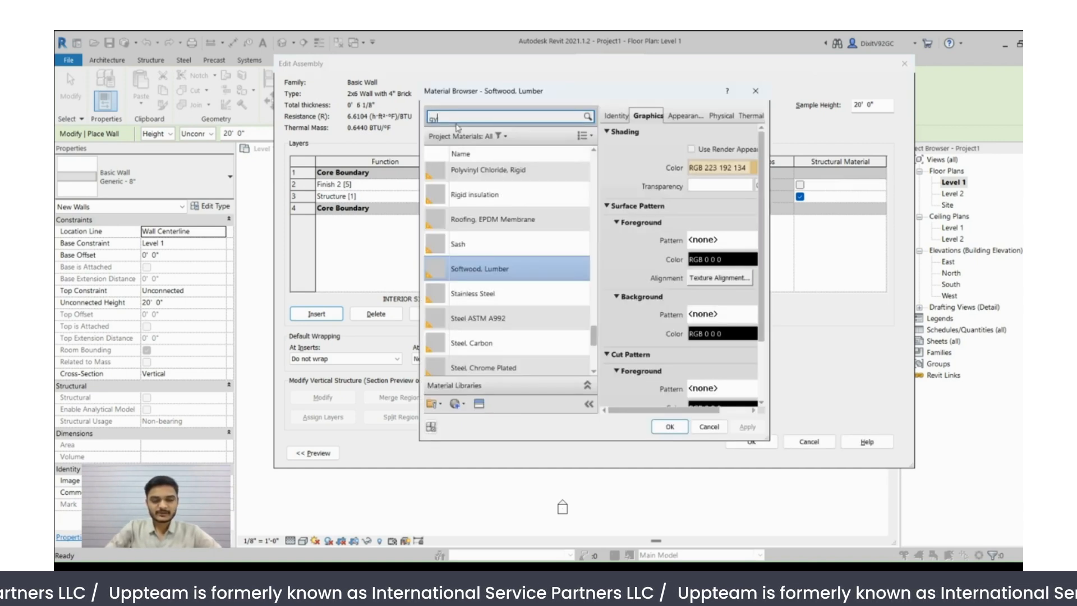
{"action": "type", "text": "p"}
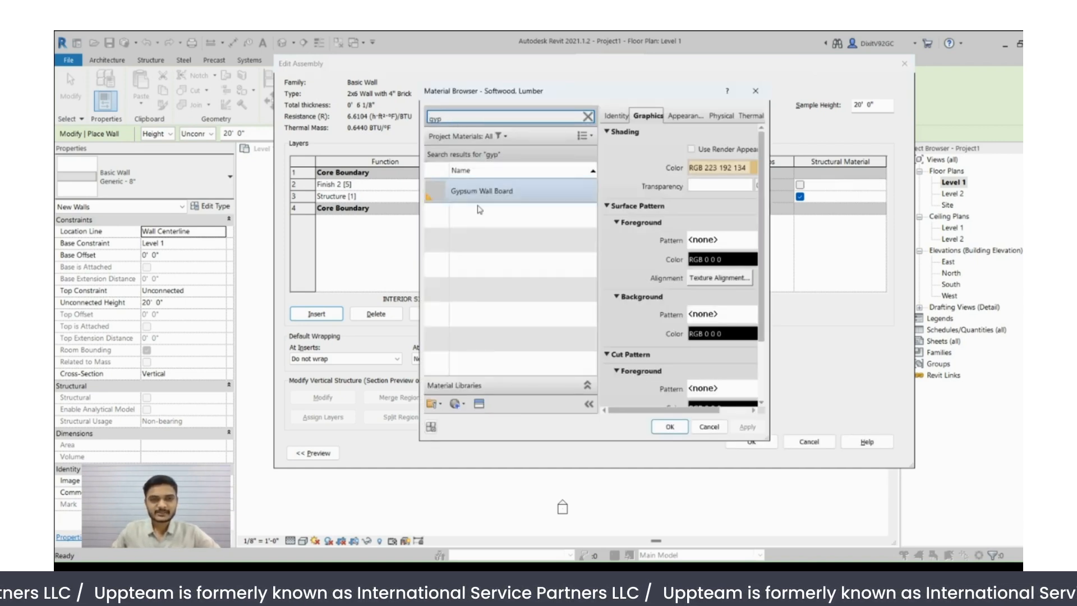
{"action": "left_click", "coordinate": [476, 191]}
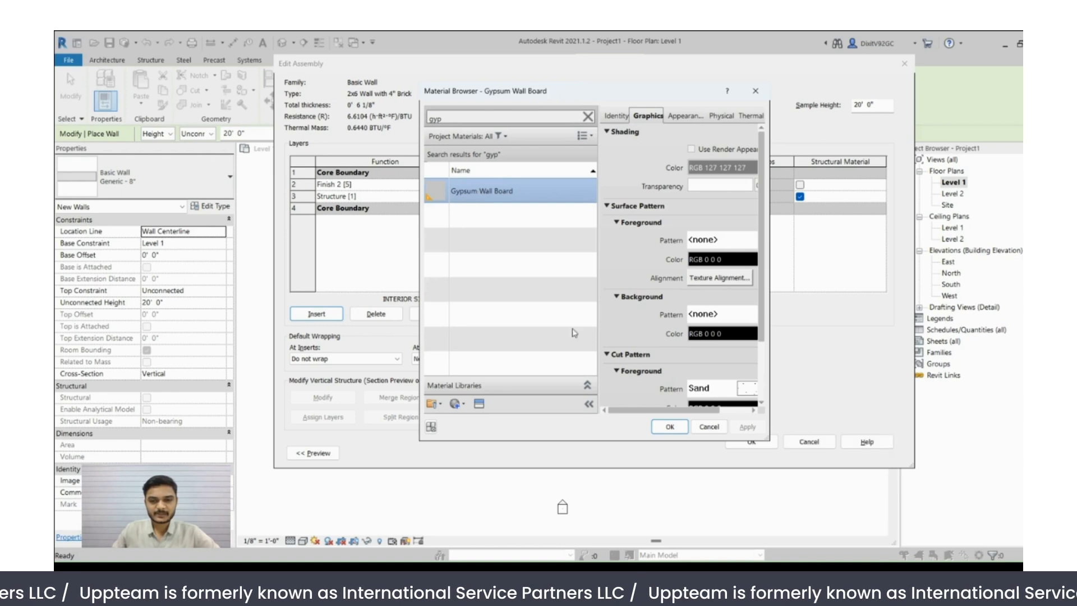
{"action": "left_click", "coordinate": [661, 428]}
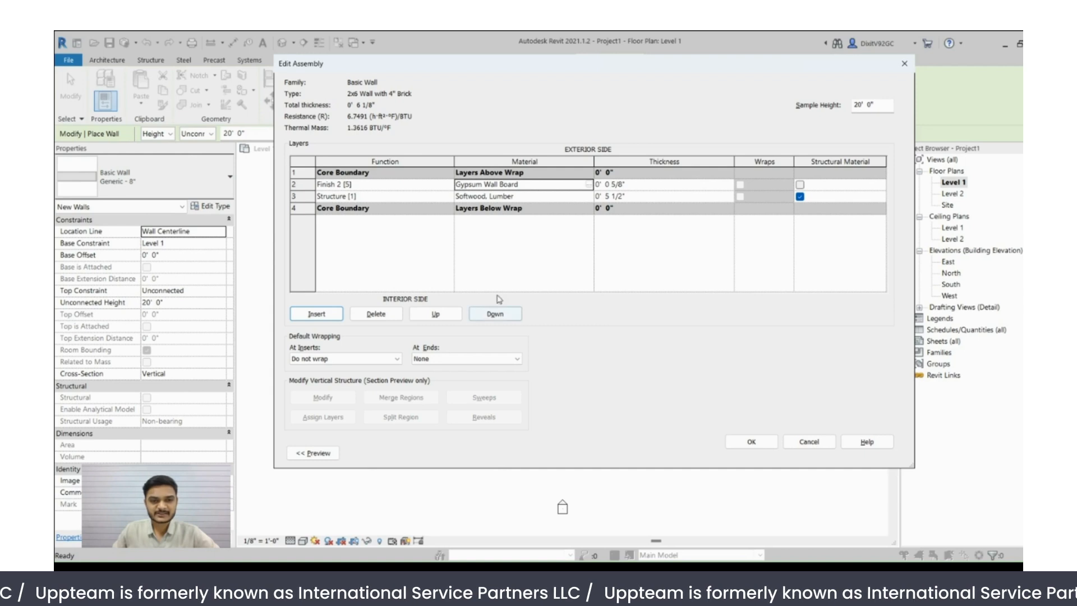
{"action": "left_click", "coordinate": [496, 314]}
{"action": "left_click", "coordinate": [496, 314]}
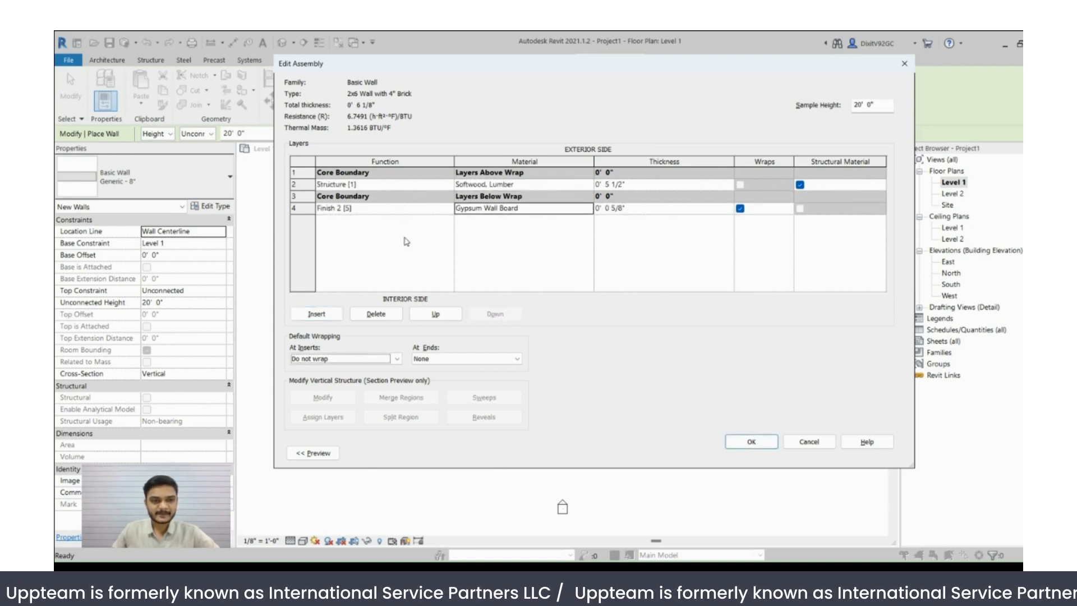
- Insert a layer above the gypsum finish with function Thermal/Air Layer [3] and thickness 1"
{"action": "left_click", "coordinate": [327, 316]}
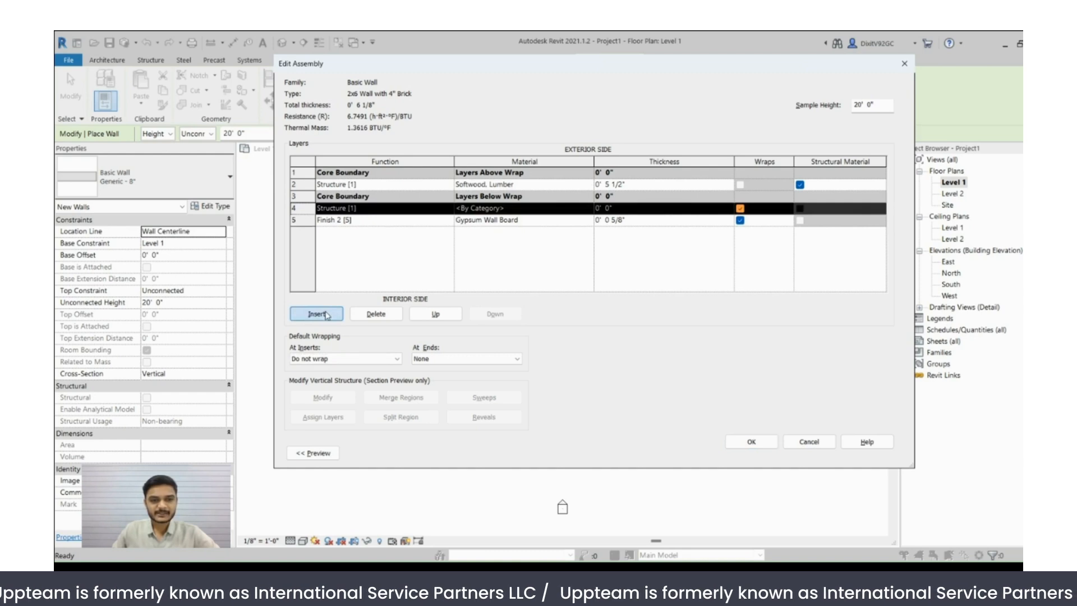
{"action": "left_click", "coordinate": [446, 208]}
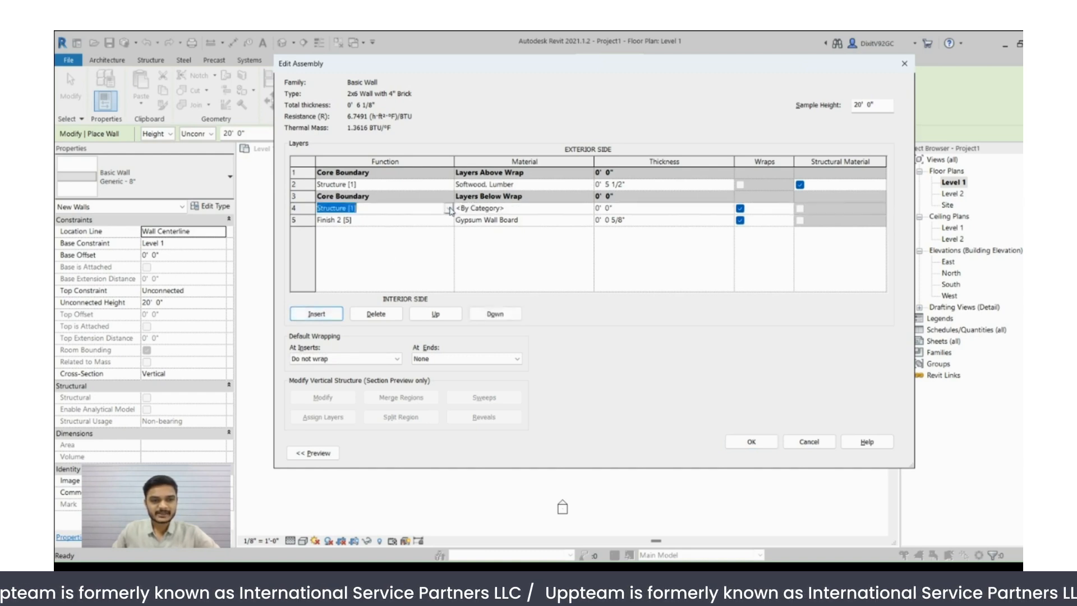
{"action": "key", "text": "t"}
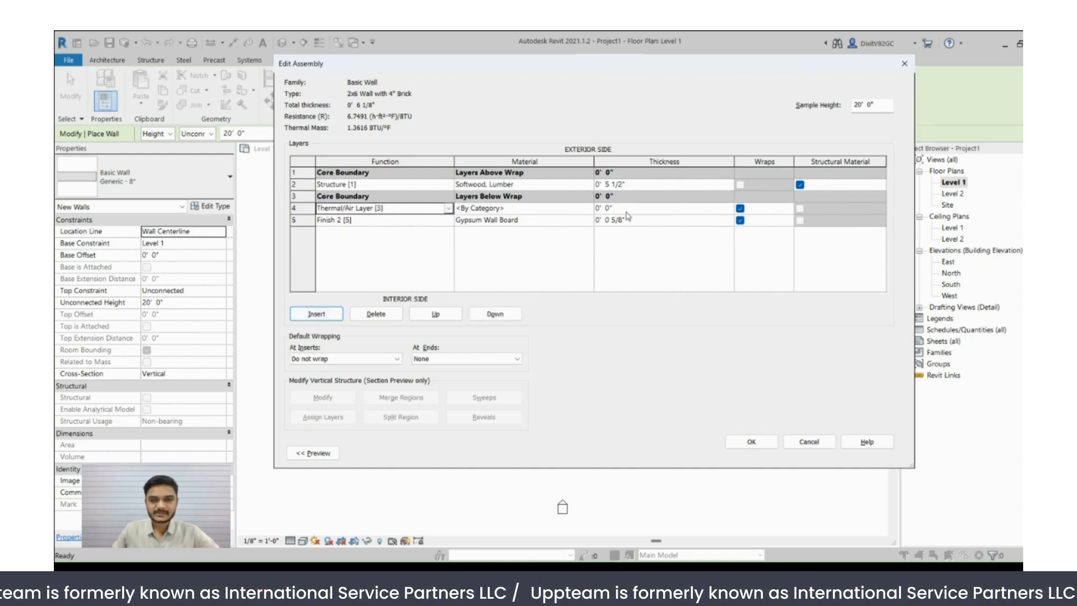
{"action": "left_click", "coordinate": [632, 209]}
{"action": "type", "text": "1"}
{"action": "key", "text": "Tab"}
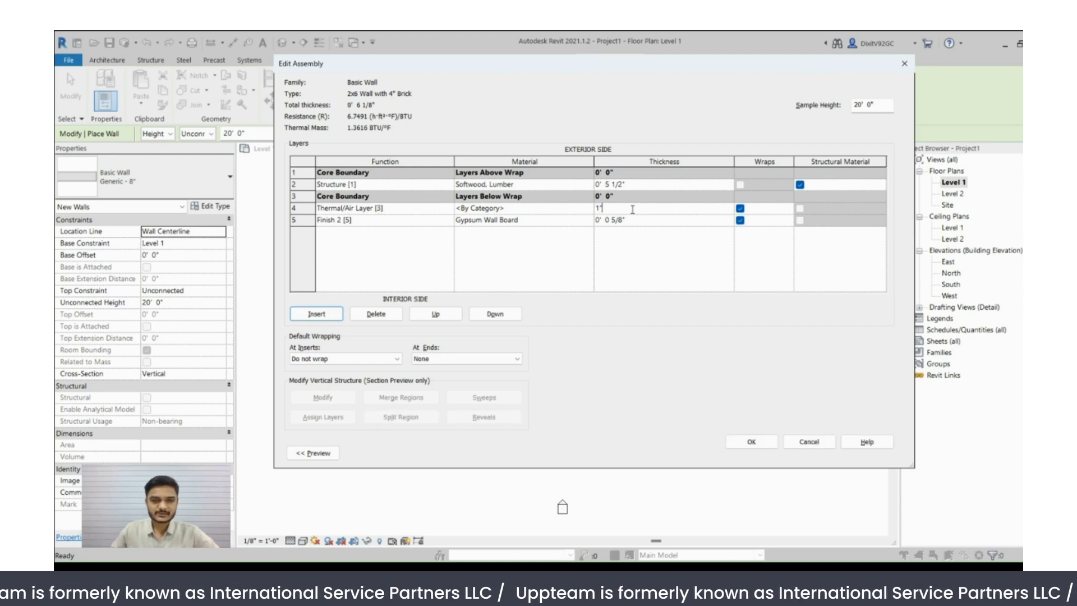
- Search the materials for air and assign the Air material to the Thermal/Air Layer [3]
{"action": "left_click", "coordinate": [585, 222]}
{"action": "left_click", "coordinate": [588, 219]}
{"action": "type", "text": "a"}
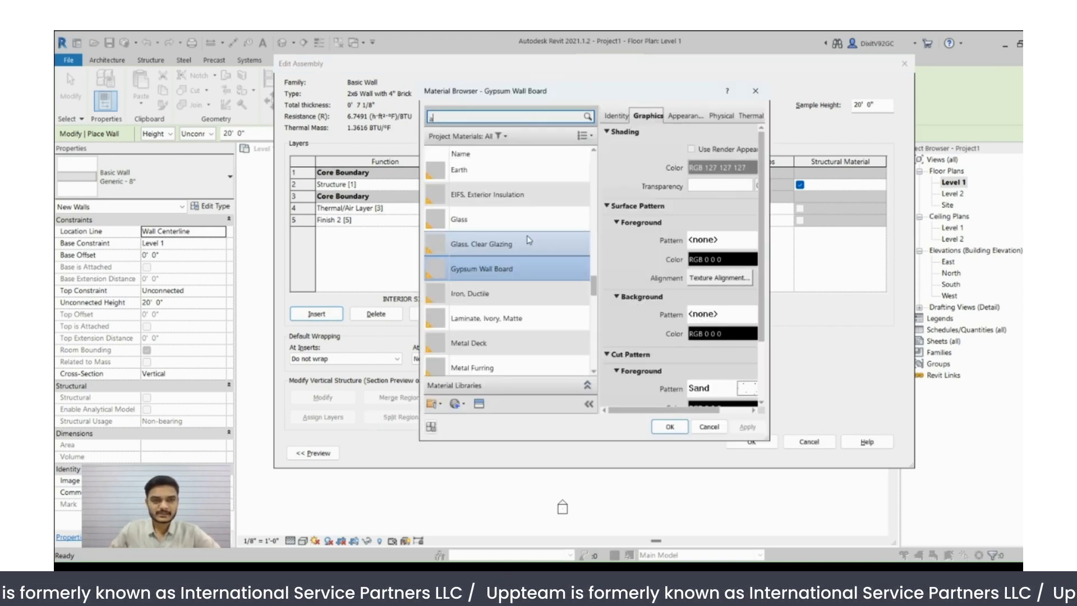
{"action": "type", "text": "ir"}
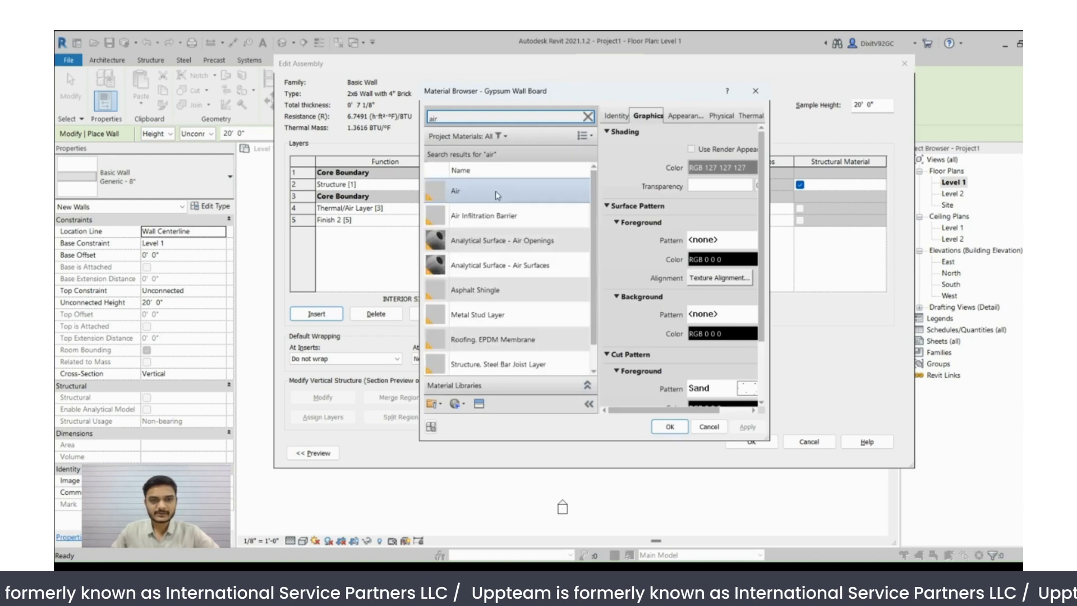
{"action": "left_click", "coordinate": [495, 191]}
{"action": "left_click", "coordinate": [670, 426]}
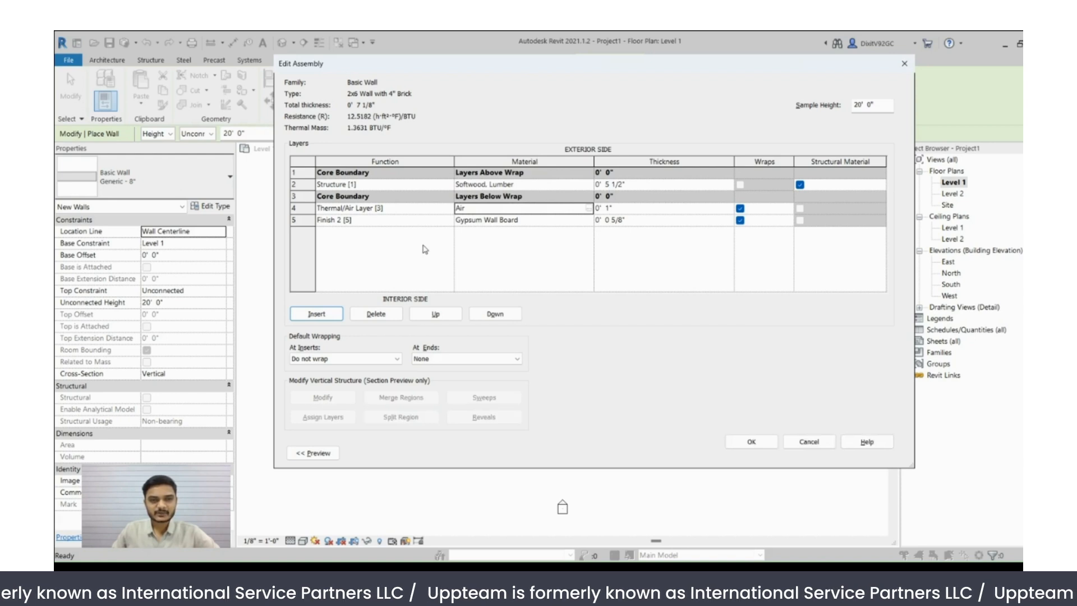
- Move the Thermal/Air Layer [3] up past both core boundaries to the exterior side of the wall assembly
{"action": "left_click", "coordinate": [436, 314]}
{"action": "left_click", "coordinate": [436, 314]}
{"action": "left_click", "coordinate": [436, 314]}
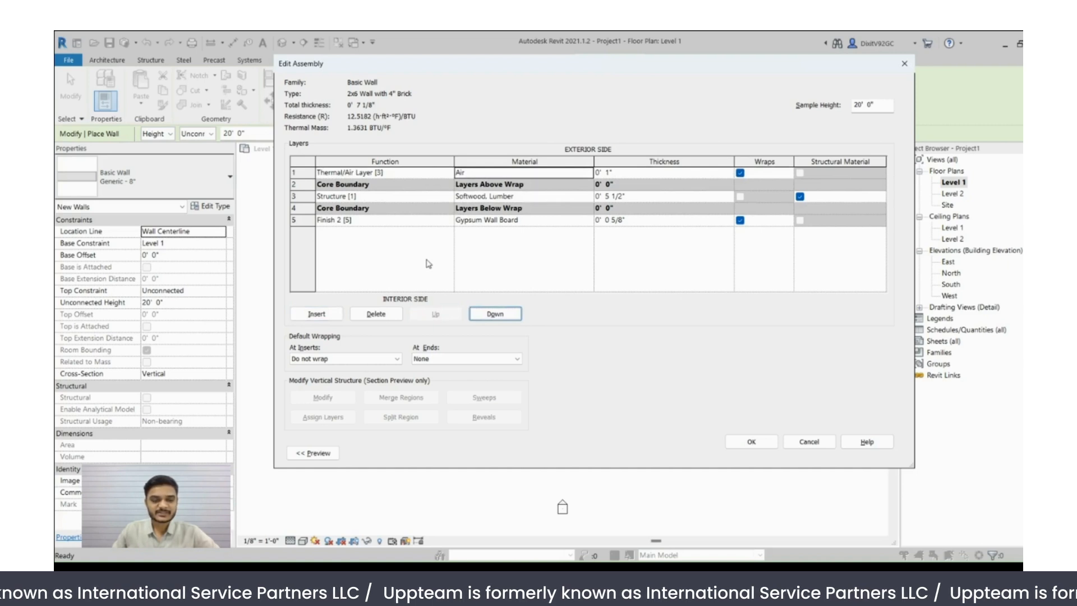
- Insert a layer on the exterior side of the air layer with function Finish 1 [4] and thickness 4"
{"action": "left_click", "coordinate": [325, 314]}
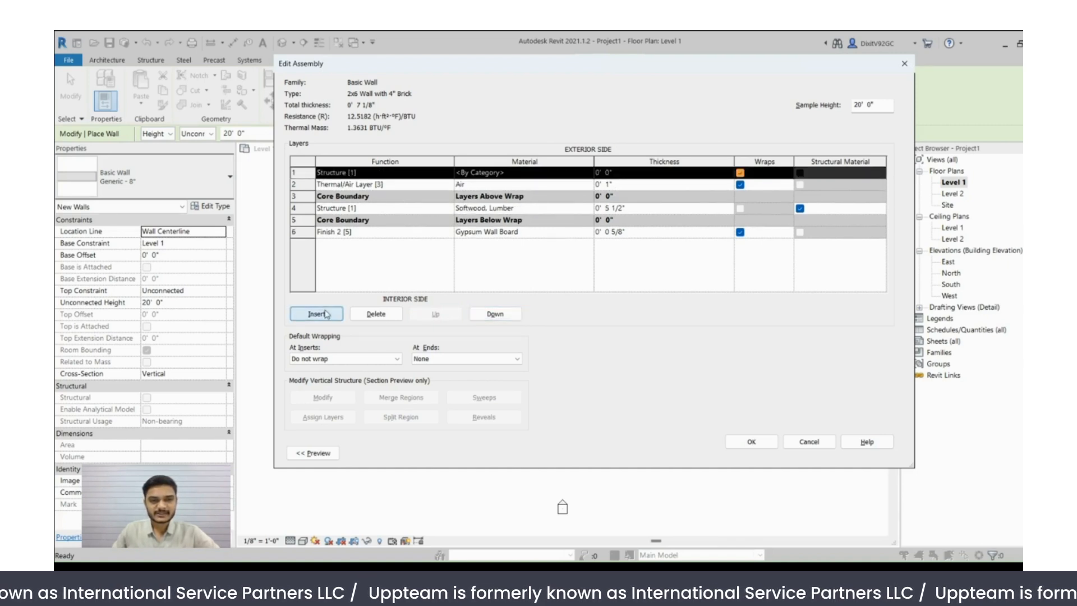
{"action": "left_click", "coordinate": [448, 174]}
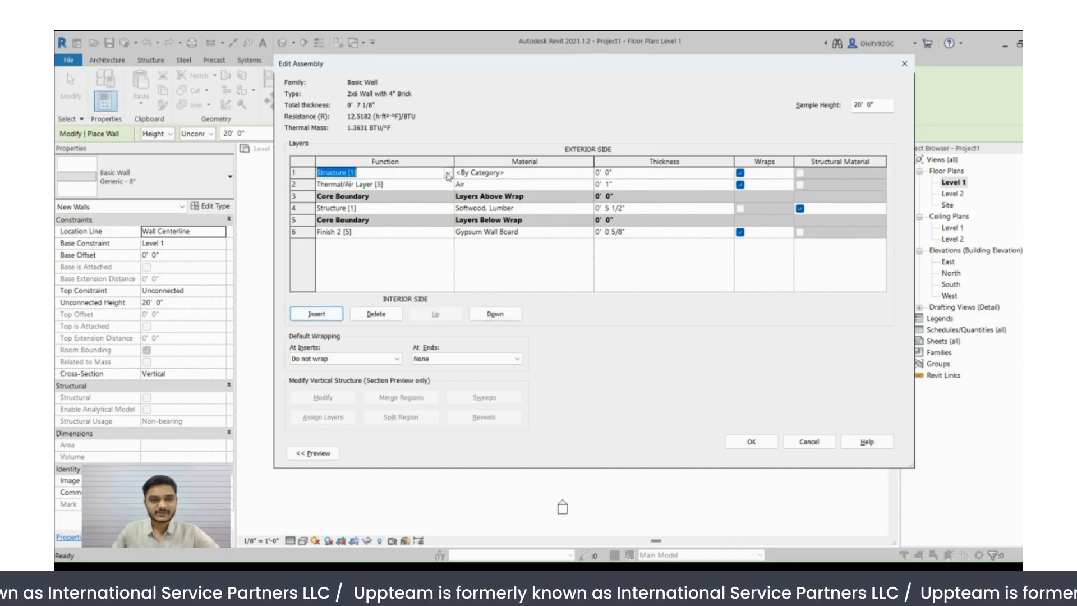
{"action": "left_click", "coordinate": [341, 227]}
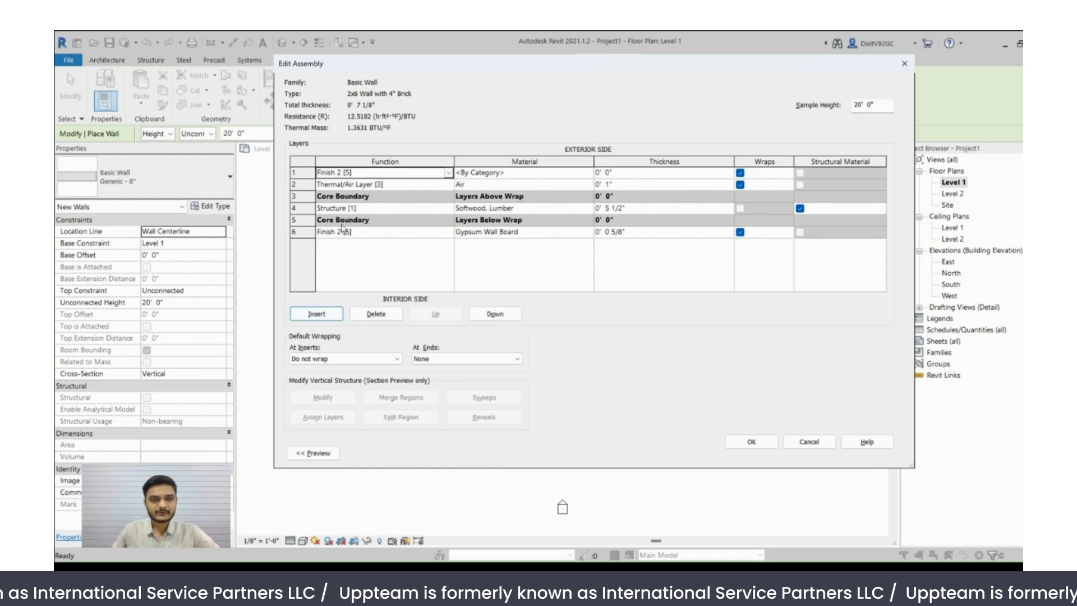
{"action": "left_click", "coordinate": [448, 173]}
{"action": "left_click", "coordinate": [448, 173]}
{"action": "left_click", "coordinate": [363, 219]}
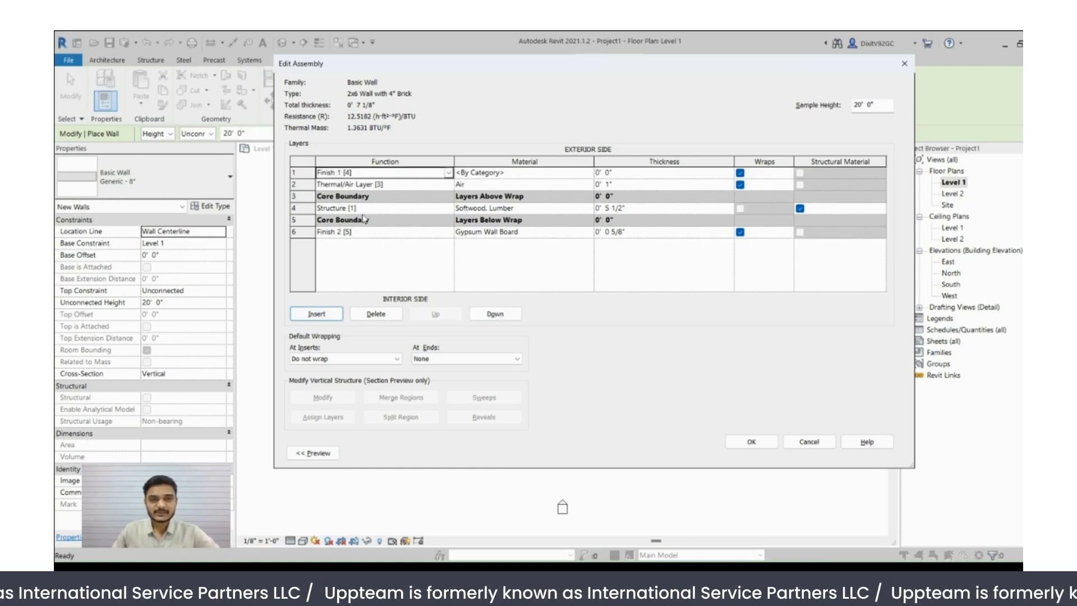
{"action": "left_click", "coordinate": [645, 173]}
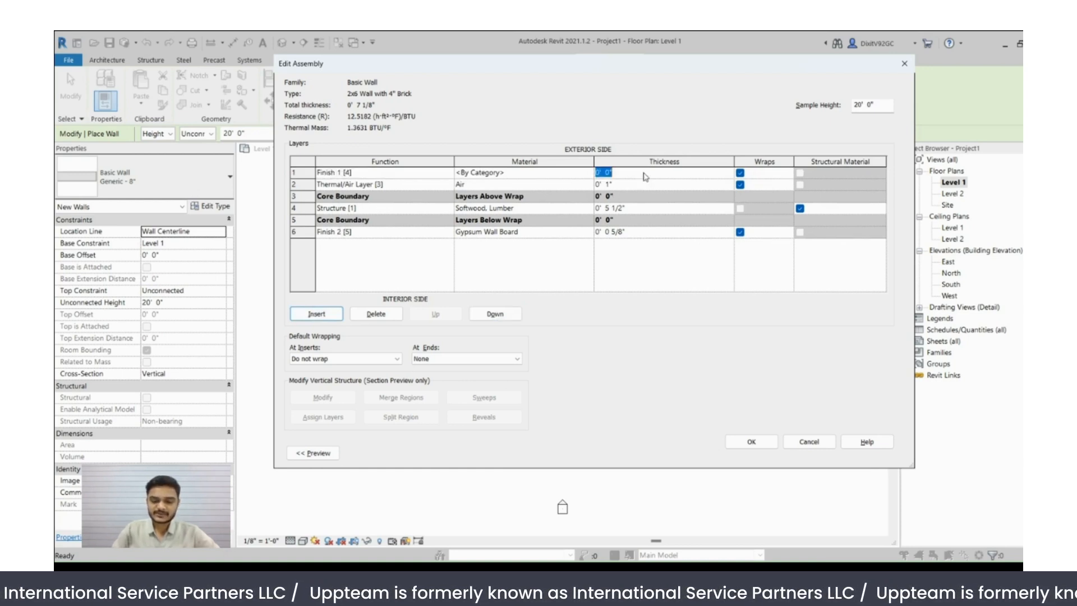
{"action": "type", "text": "4"}
{"action": "key", "text": "Tab"}
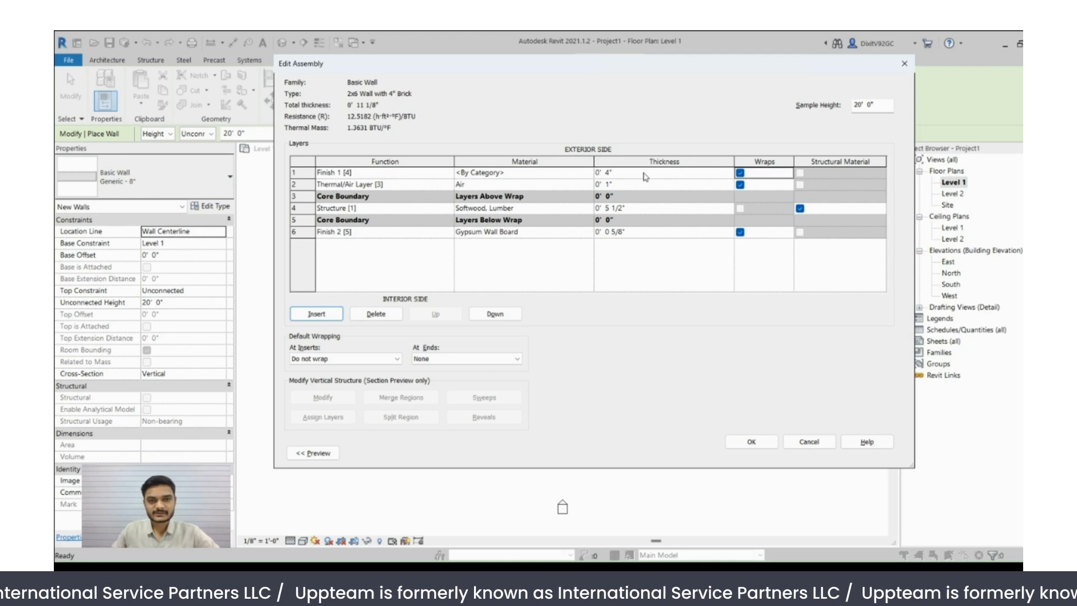
- Search the materials for brick and assign Brick, Common to the Finish 1 [4] layer
{"action": "left_click", "coordinate": [586, 184]}
{"action": "left_click", "coordinate": [590, 184]}
{"action": "type", "text": "bri"}
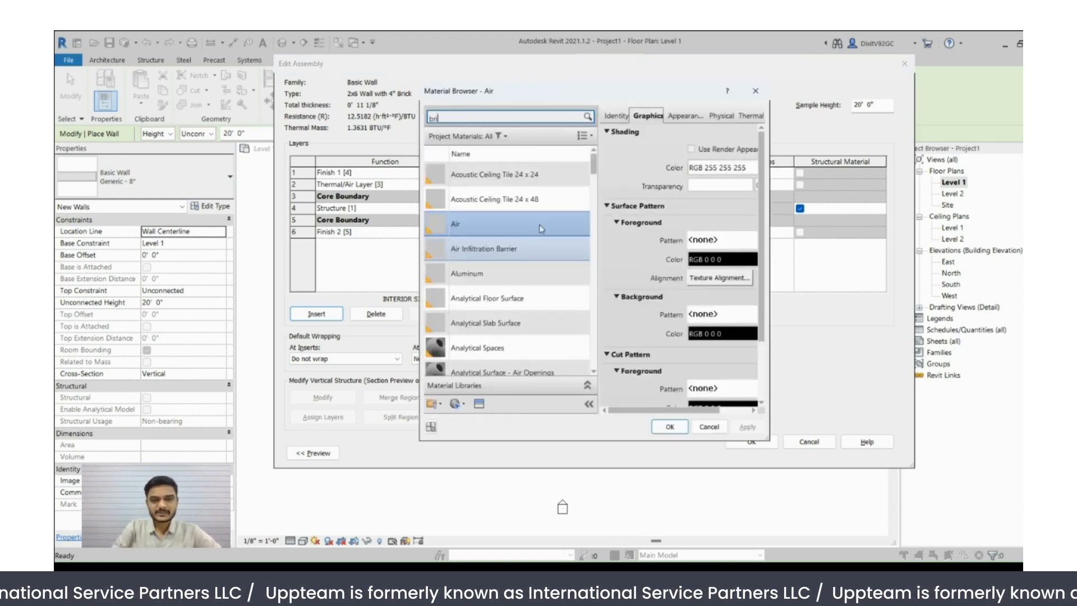
{"action": "type", "text": "ck"}
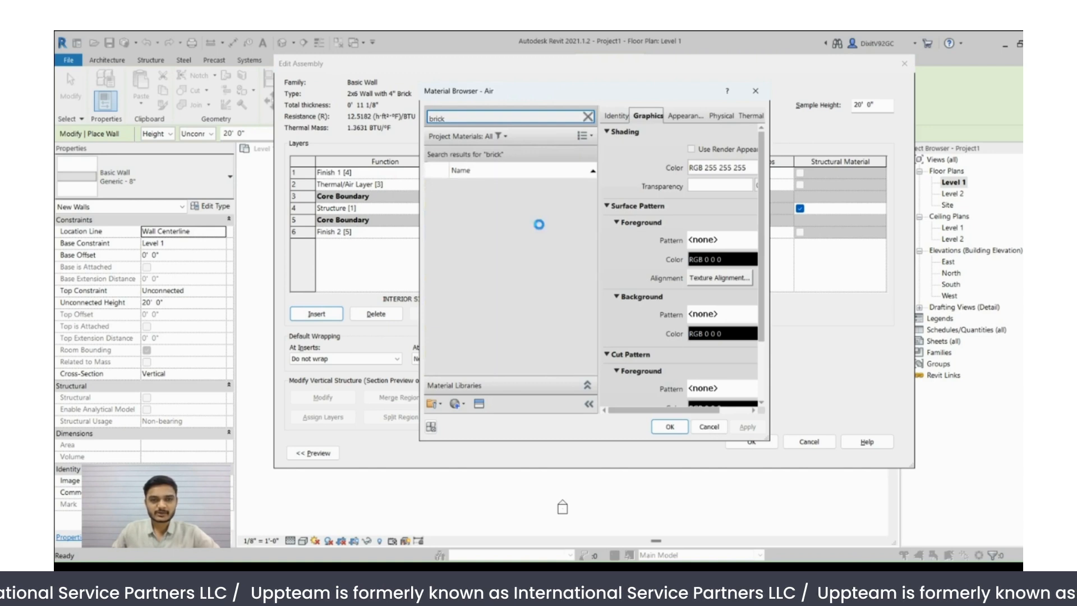
{"action": "left_click", "coordinate": [501, 200]}
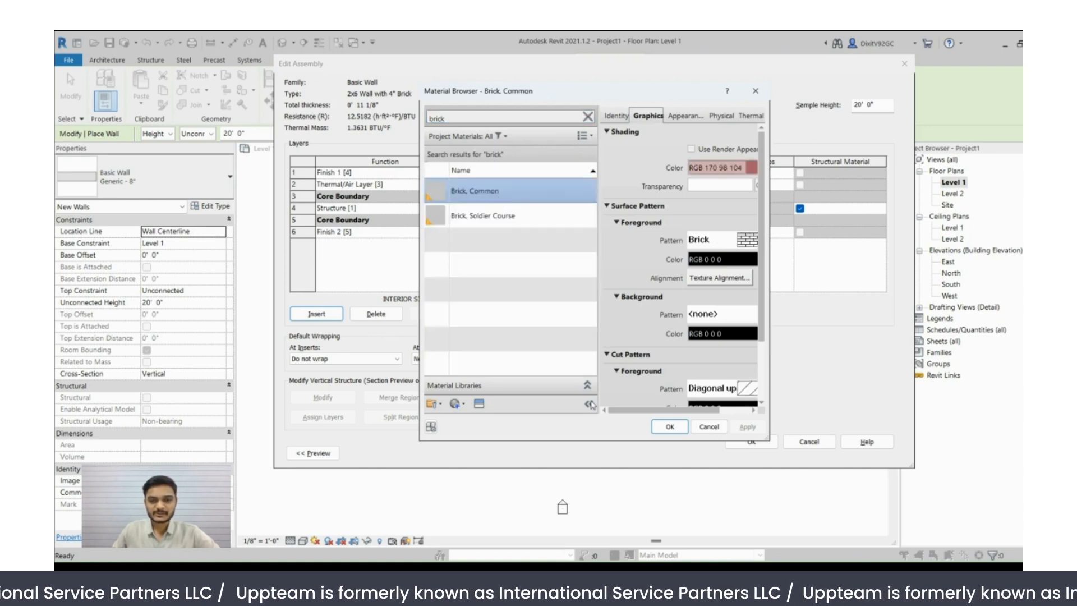
{"action": "left_click", "coordinate": [669, 428]}
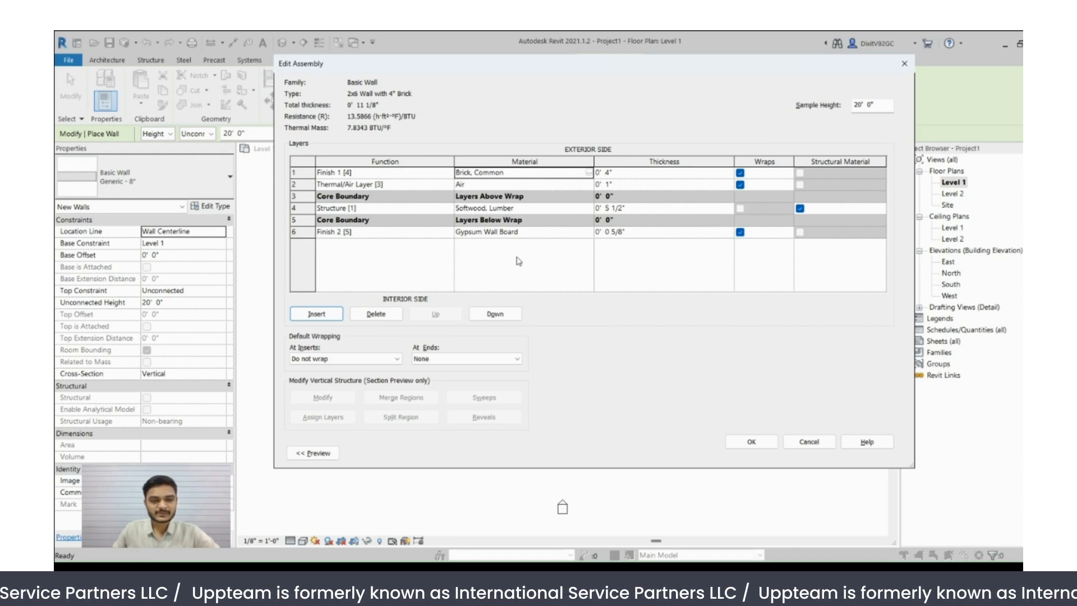
- Open the wall assembly preview and switch it from section to the floor plan view to examine the layers
{"action": "left_click", "coordinate": [314, 453]}
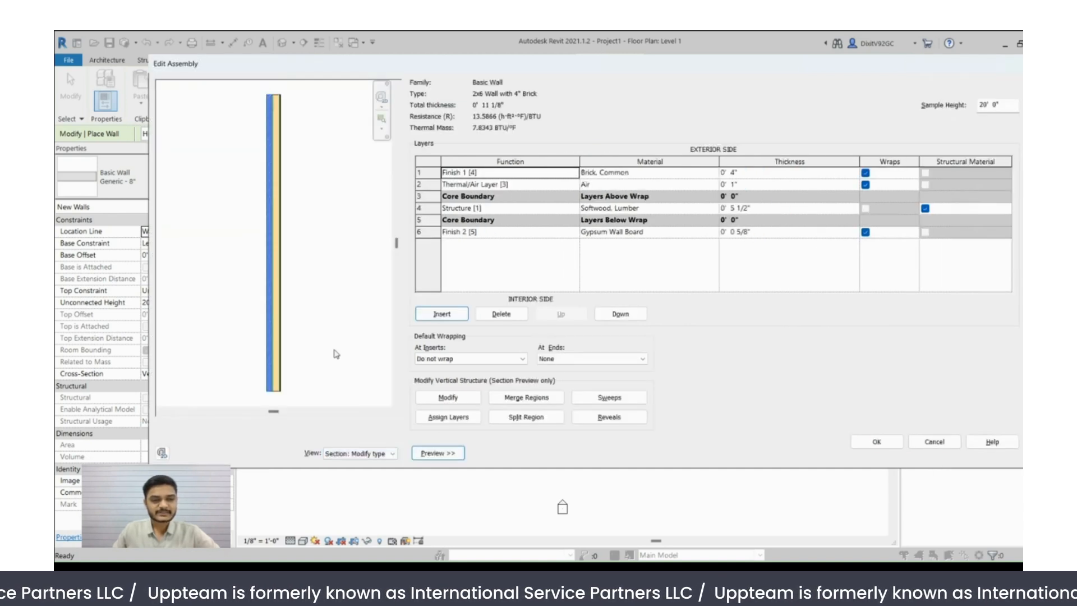
{"action": "left_click", "coordinate": [337, 453]}
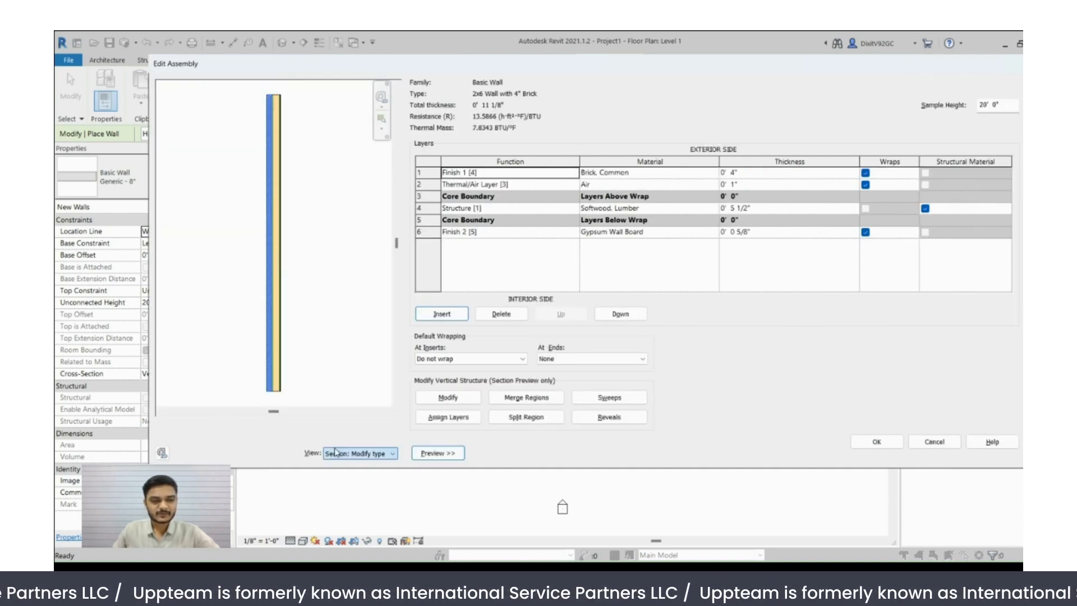
{"action": "left_click", "coordinate": [336, 460]}
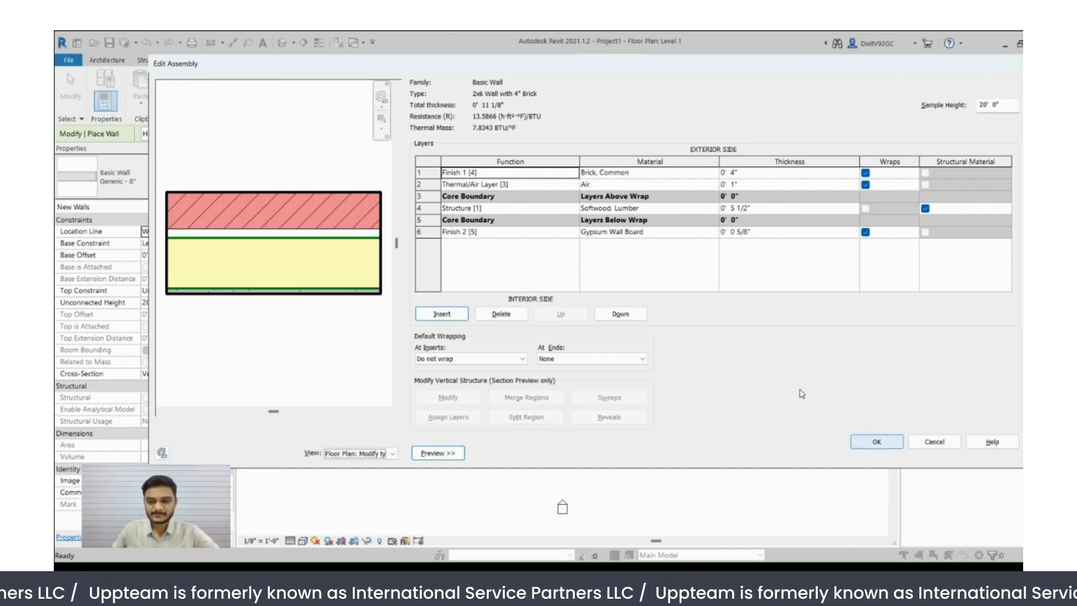
- Accept the layer assembly and type properties, and draw a short horizontal 2x6 Wall with 4" Brick in the middle of the Level 1 plan
{"action": "left_click", "coordinate": [875, 441]}
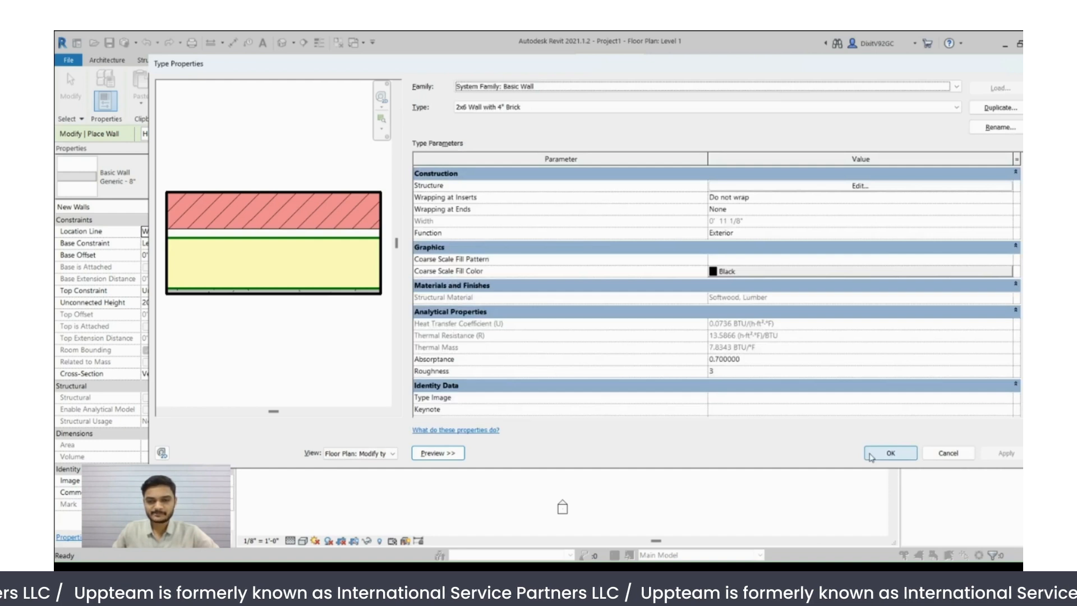
{"action": "left_click", "coordinate": [870, 455]}
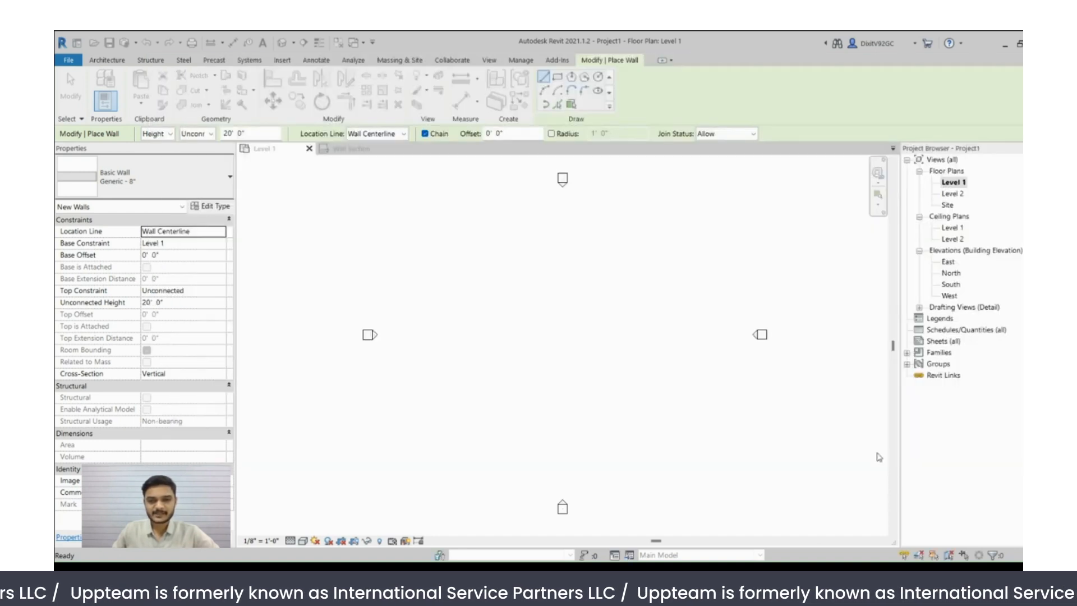
{"action": "left_click", "coordinate": [503, 331]}
{"action": "left_click", "coordinate": [542, 331]}
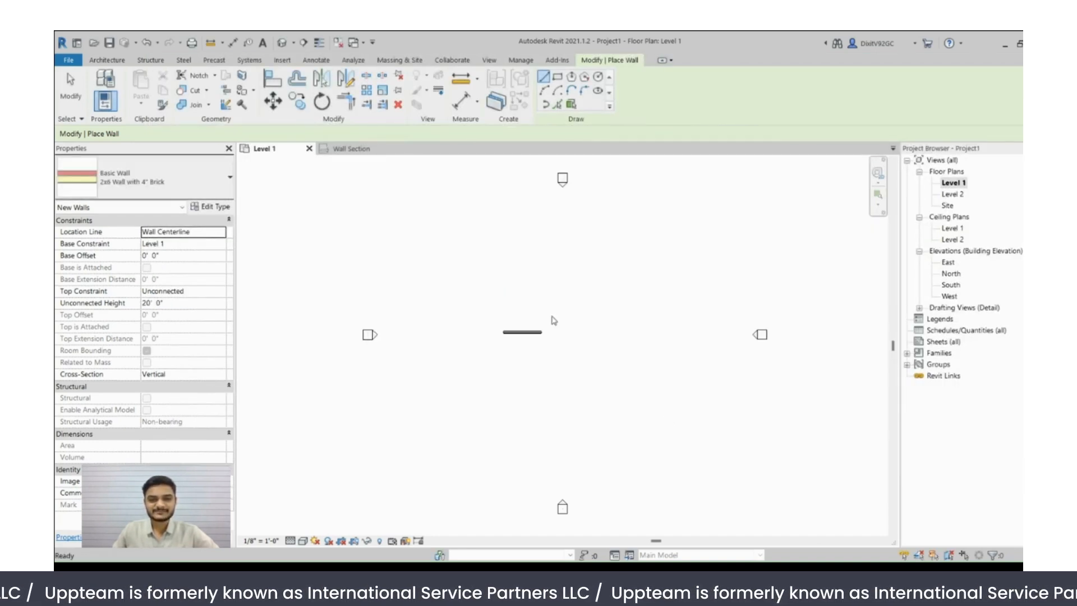